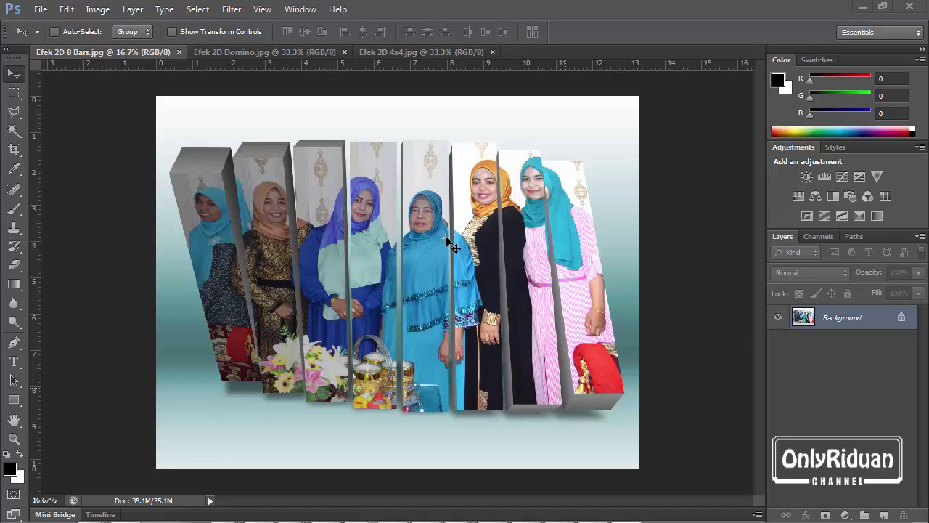
Step: Review the finished Domino, 4x4 tiles and 8 Bars examples and the PanosFX page, then return to Photoshop
click(221, 51)
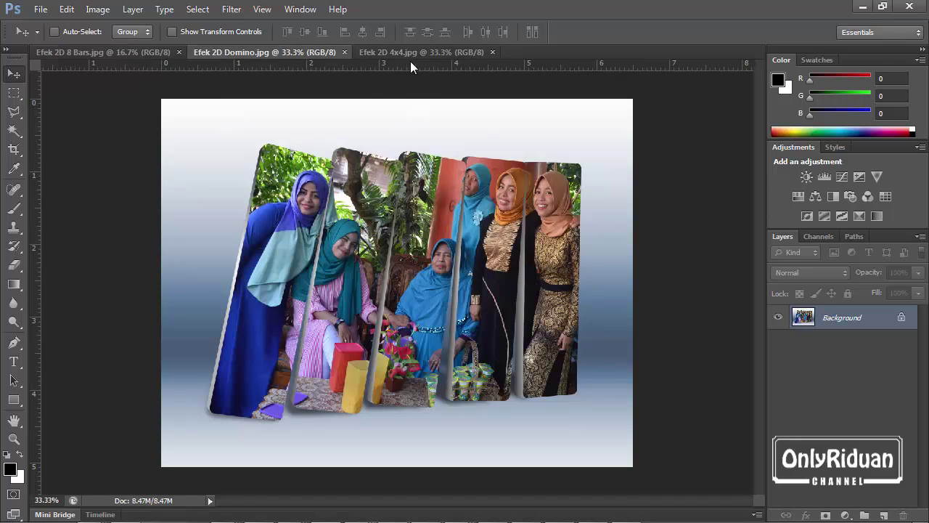
click(405, 53)
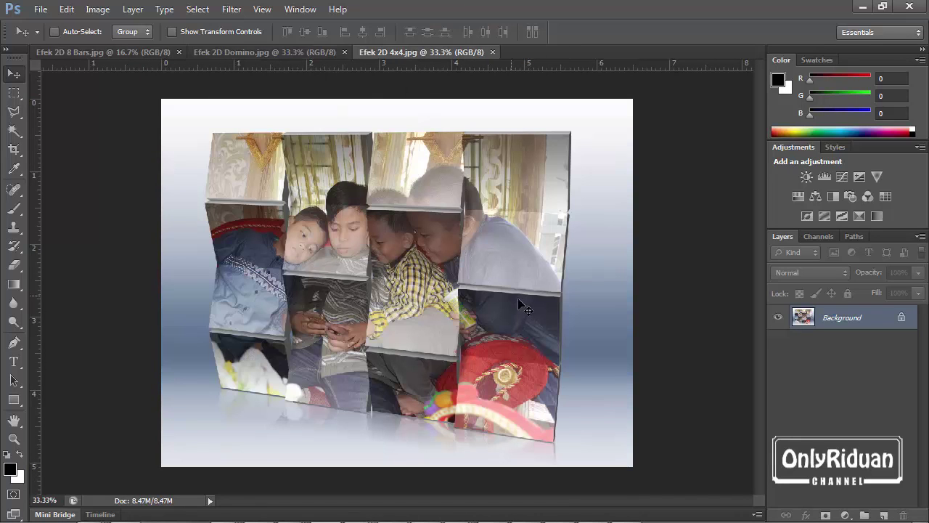
click(103, 52)
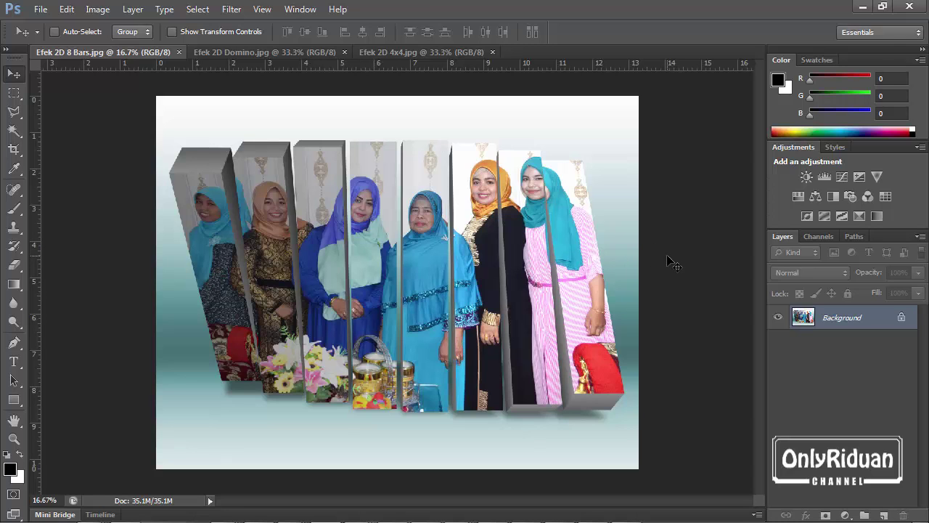
mouse_move(240, 508)
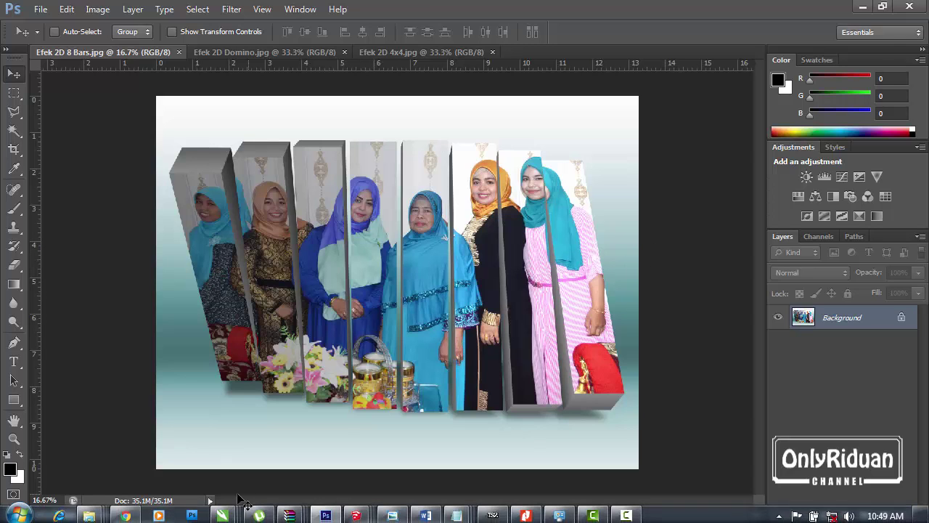
click(138, 510)
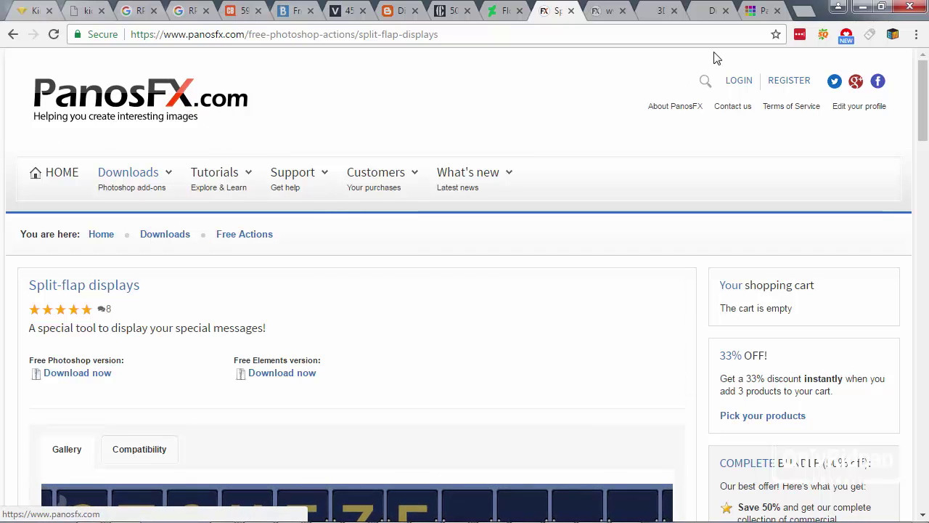
click(864, 8)
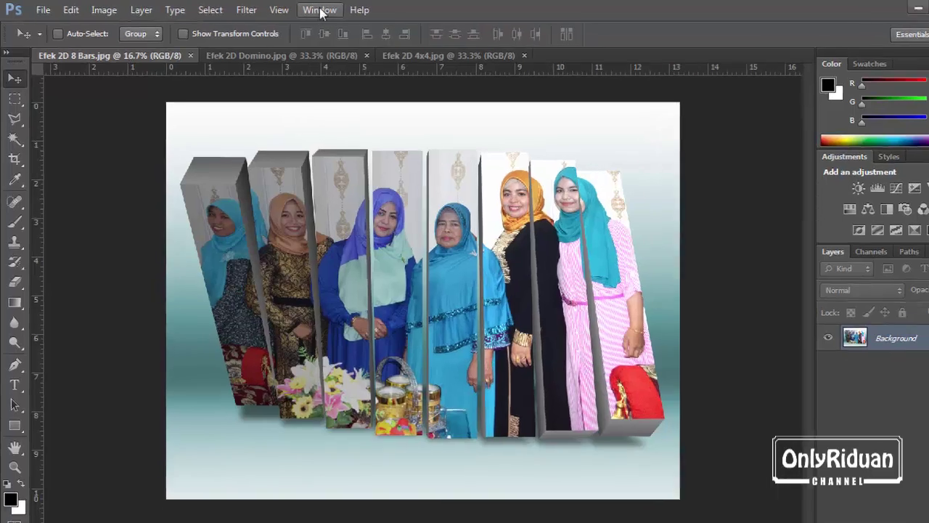
Step: Show the Actions panel and load the PFx 3D BARS and TILES.atn action set
click(297, 10)
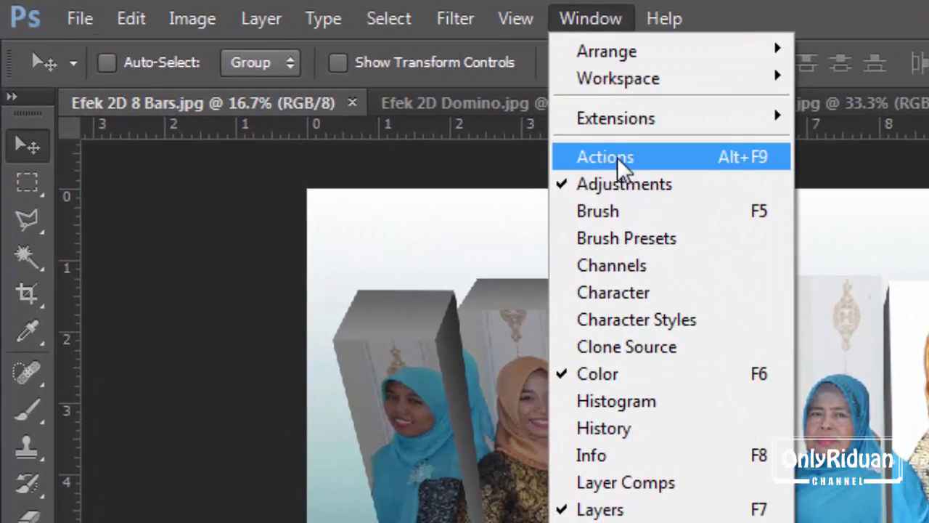
click(602, 157)
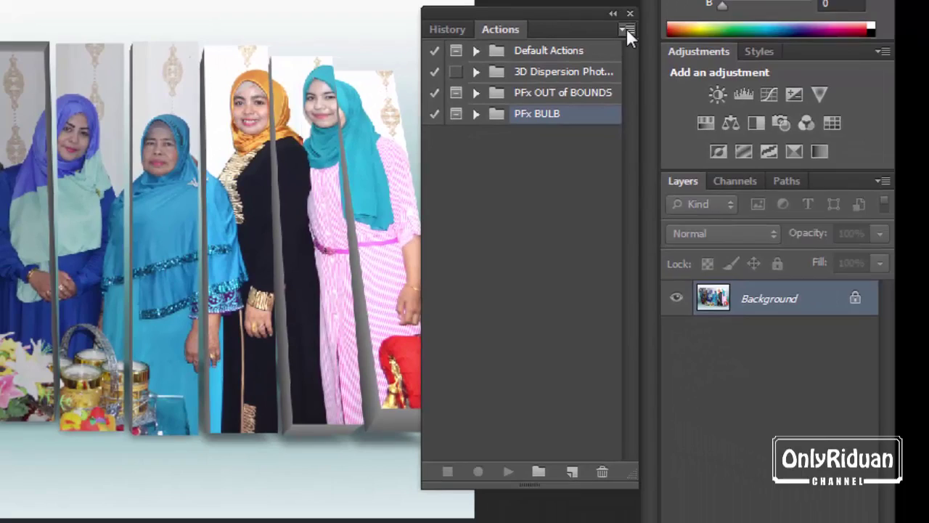
click(626, 30)
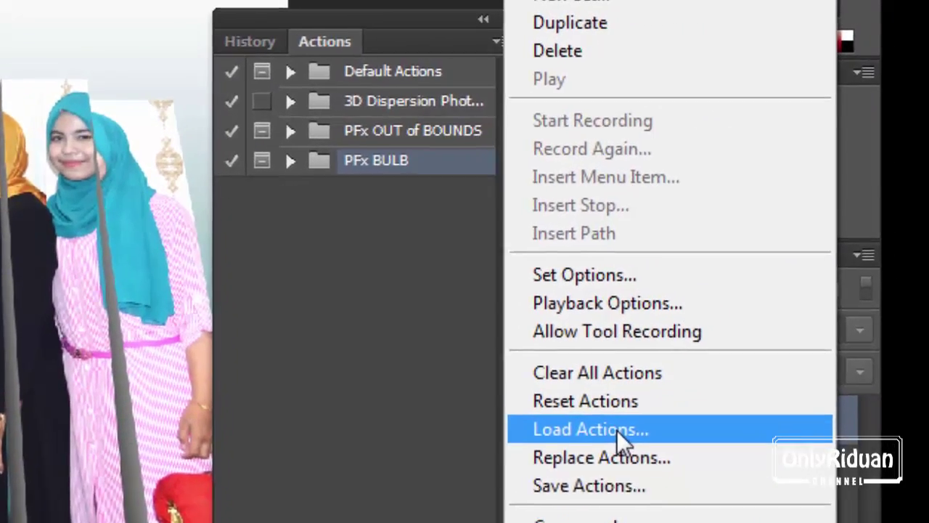
click(617, 429)
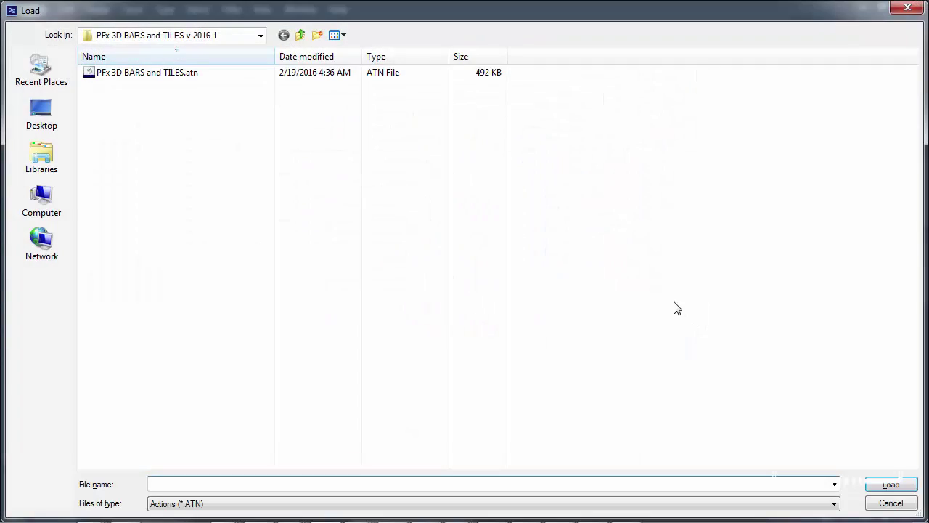
click(148, 77)
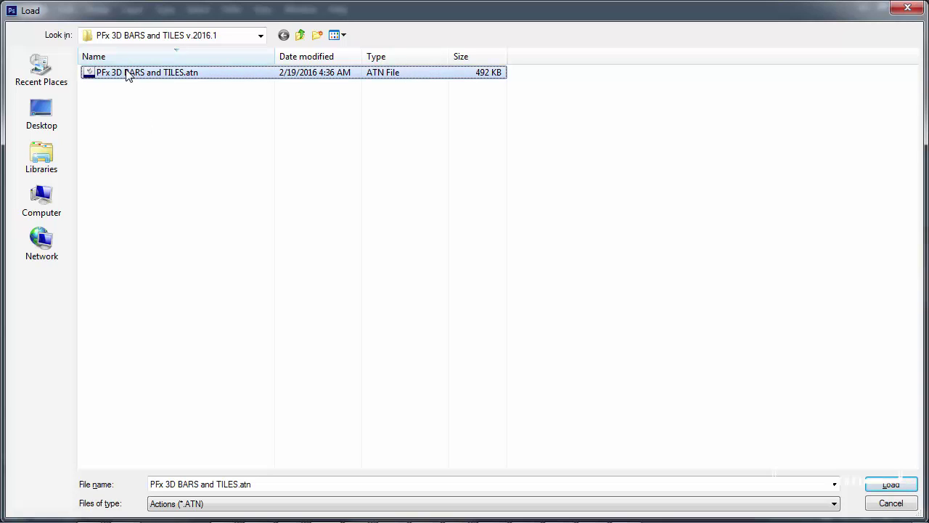
click(893, 486)
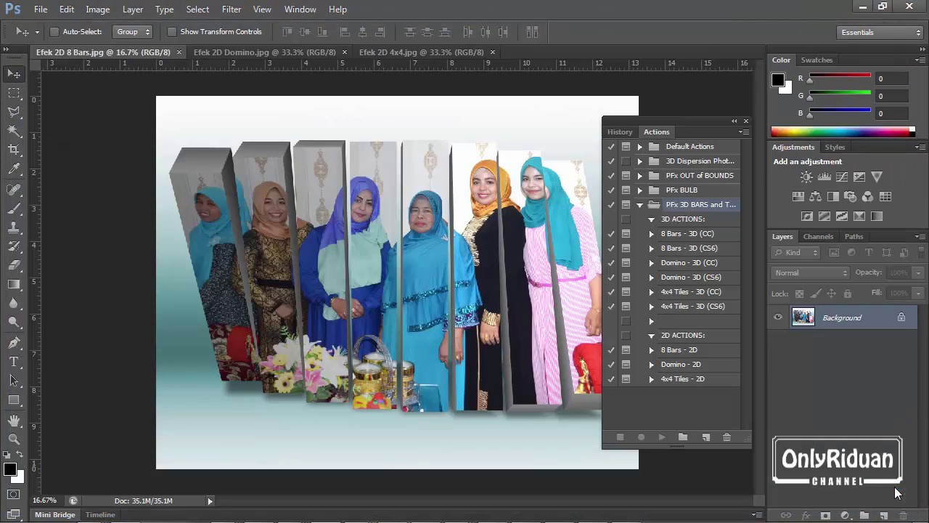
click(639, 204)
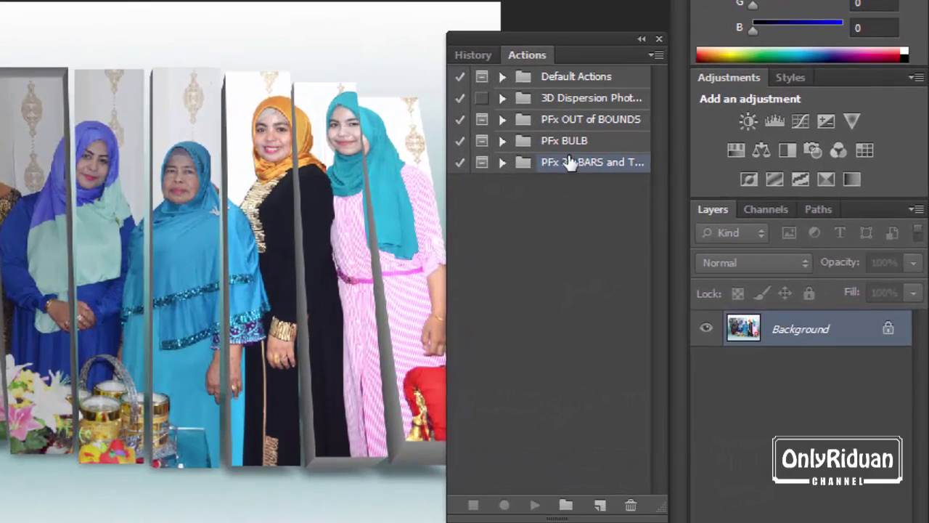
click(501, 162)
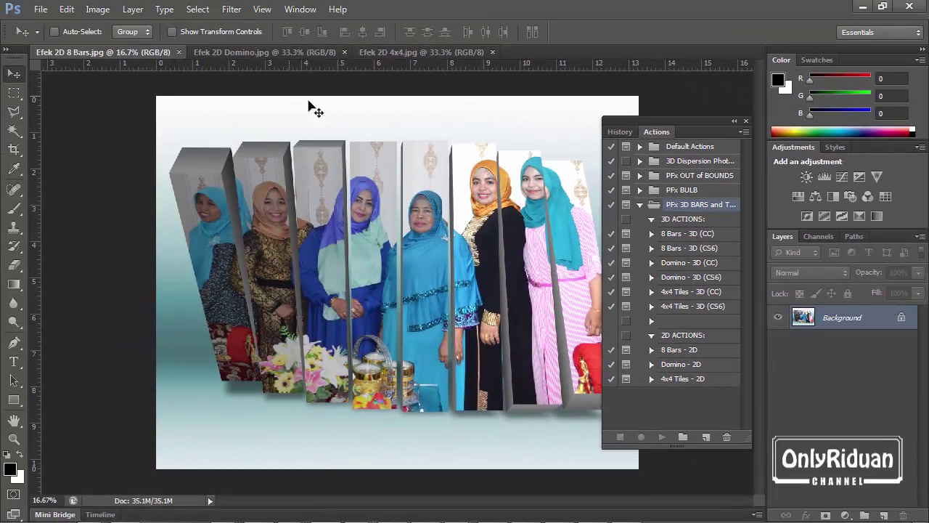
drag(664, 128, 603, 151)
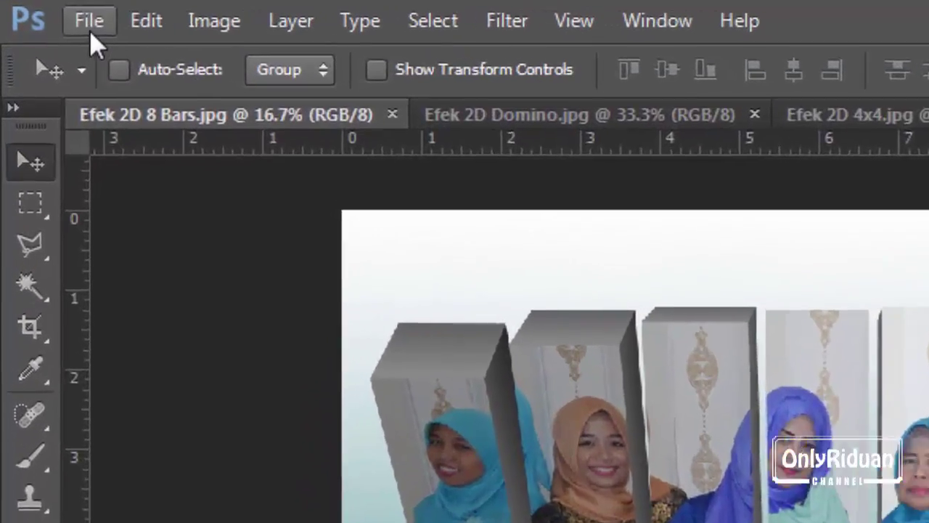
Step: Open the photo DSC_0250.JPG as a new document
click(41, 10)
click(131, 91)
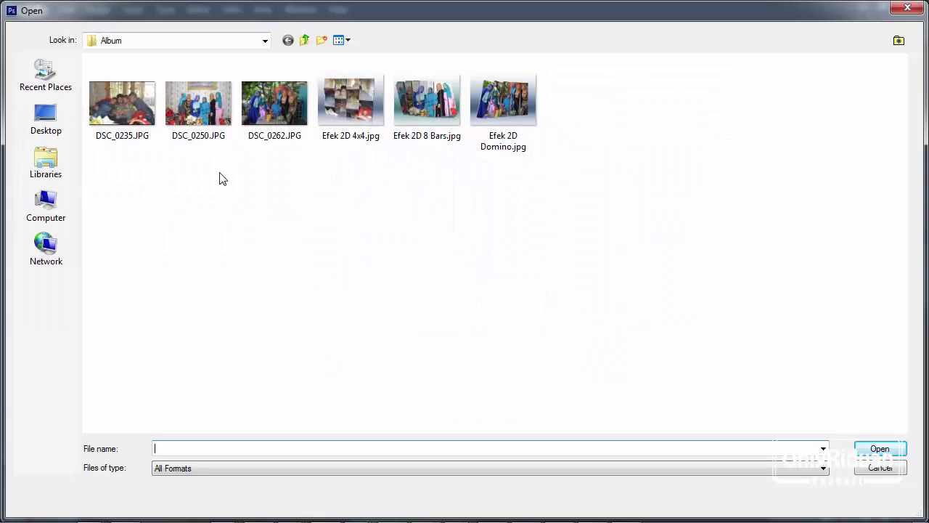
click(191, 116)
click(868, 451)
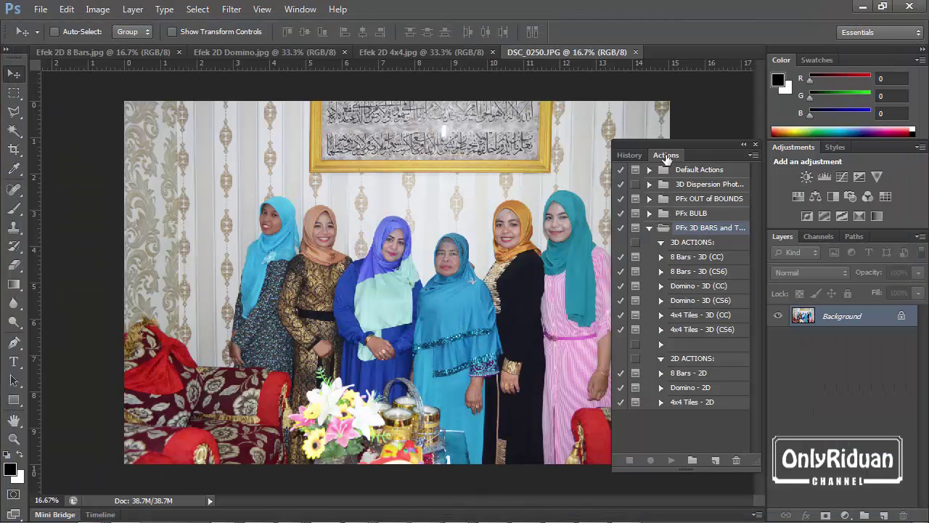
Step: Select the 8 Bars - 2D action, move the Actions panel beside the photo, and play it
mouse_move(666, 144)
mouse_down()
mouse_move(713, 140)
mouse_move(128, 126)
mouse_move(162, 222)
mouse_up()
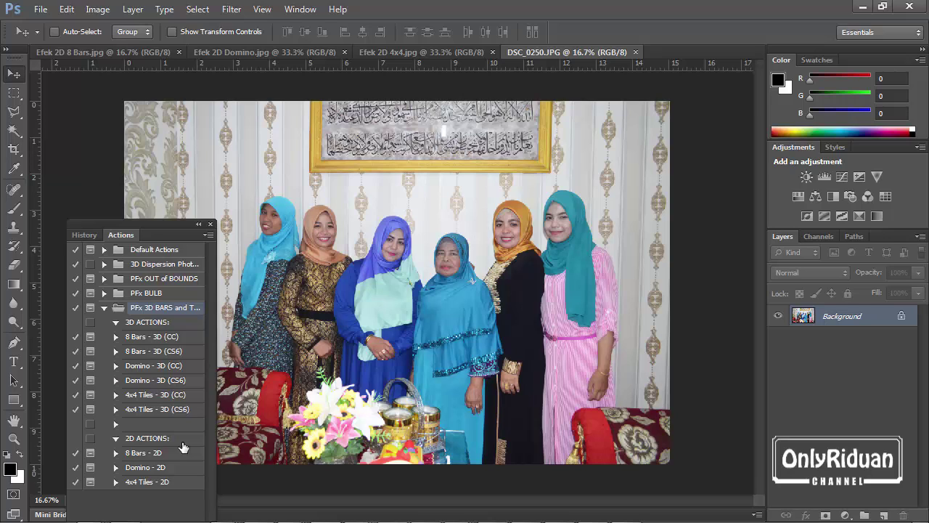
click(143, 456)
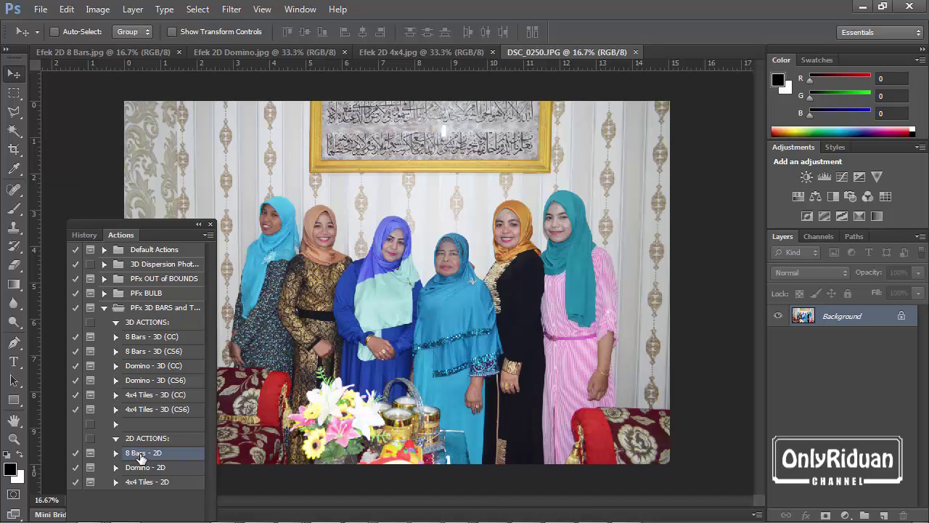
mouse_move(150, 229)
mouse_down()
mouse_move(421, 217)
mouse_move(671, 109)
mouse_up()
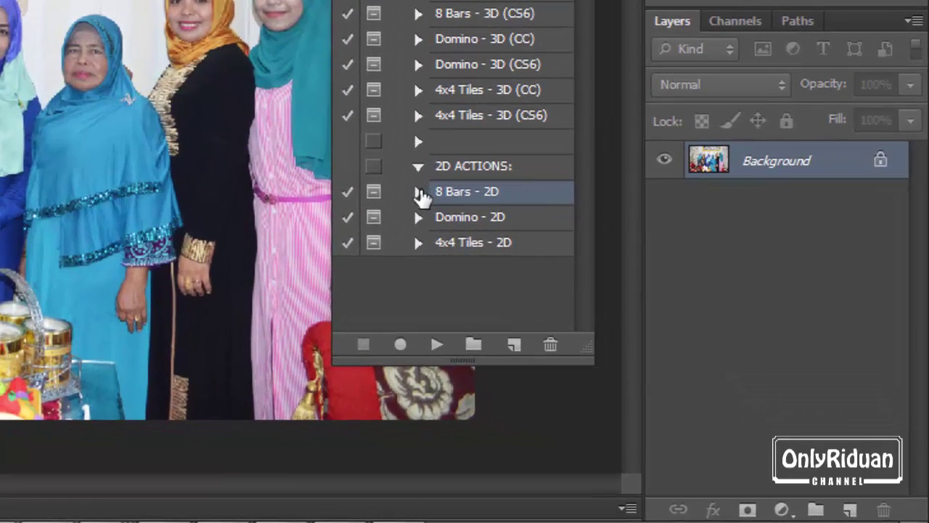
click(513, 253)
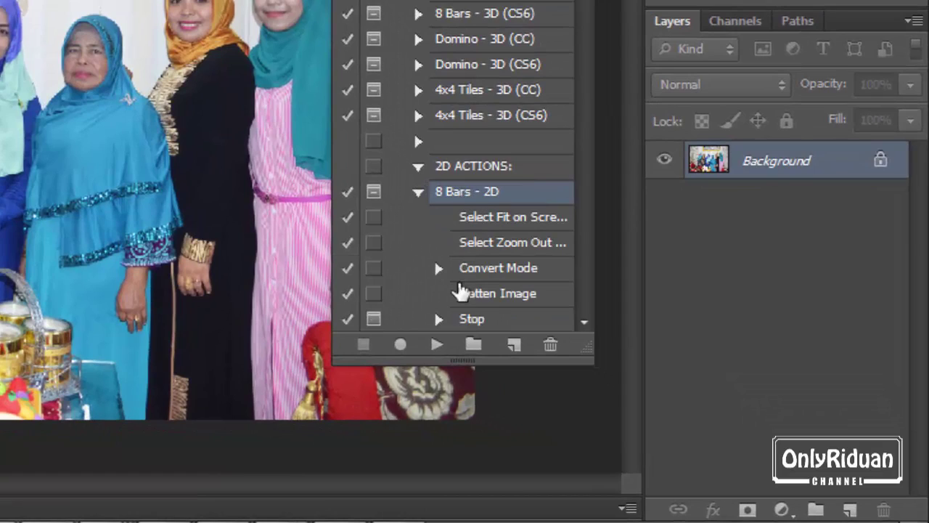
click(435, 344)
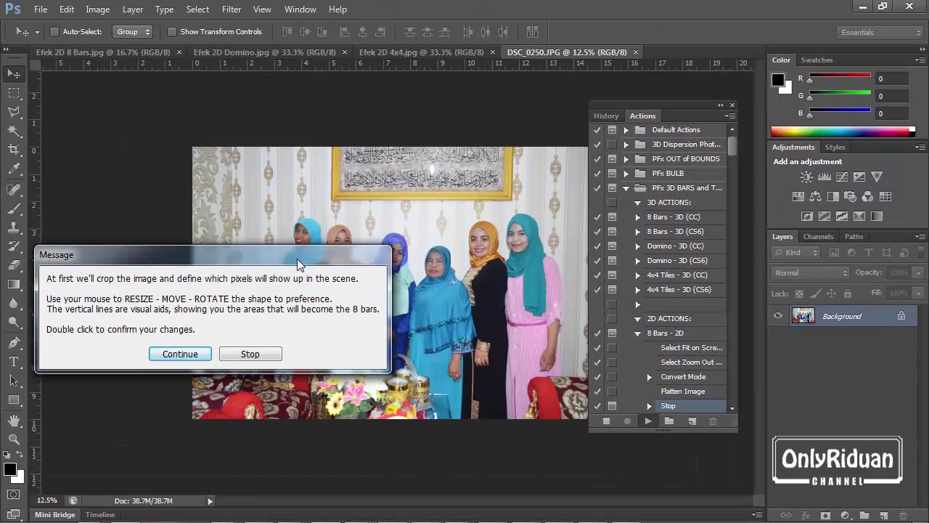
Step: Move the action's instructions message aside and continue the action
drag(299, 268, 365, 329)
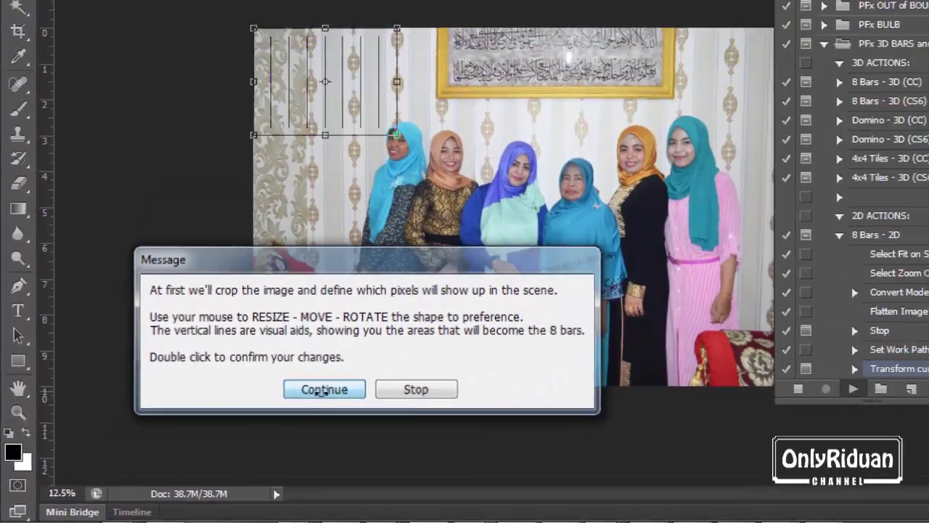
click(330, 387)
drag(663, 103, 688, 107)
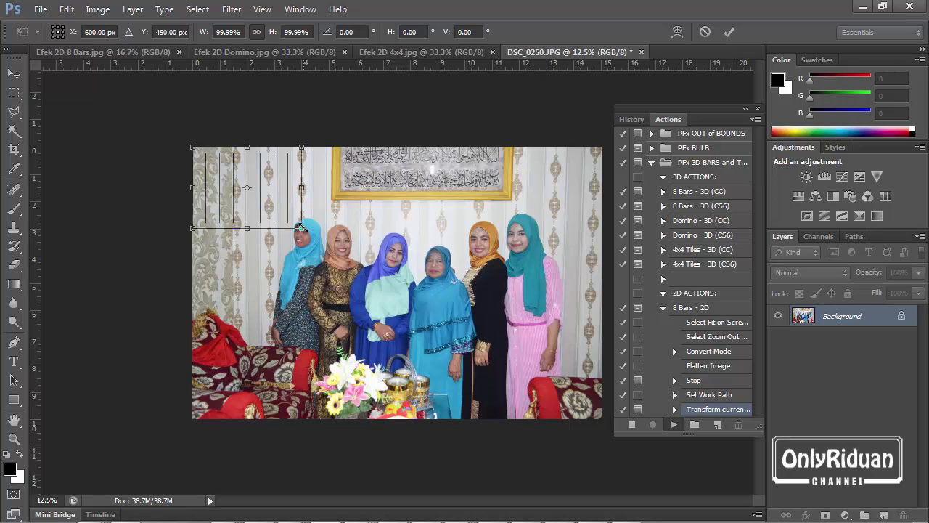
Step: Fit the eight-bar frame over the group at about 279.6% by 268.1% and commit it
mouse_move(302, 228)
mouse_down()
mouse_move(474, 354)
mouse_move(511, 370)
mouse_up()
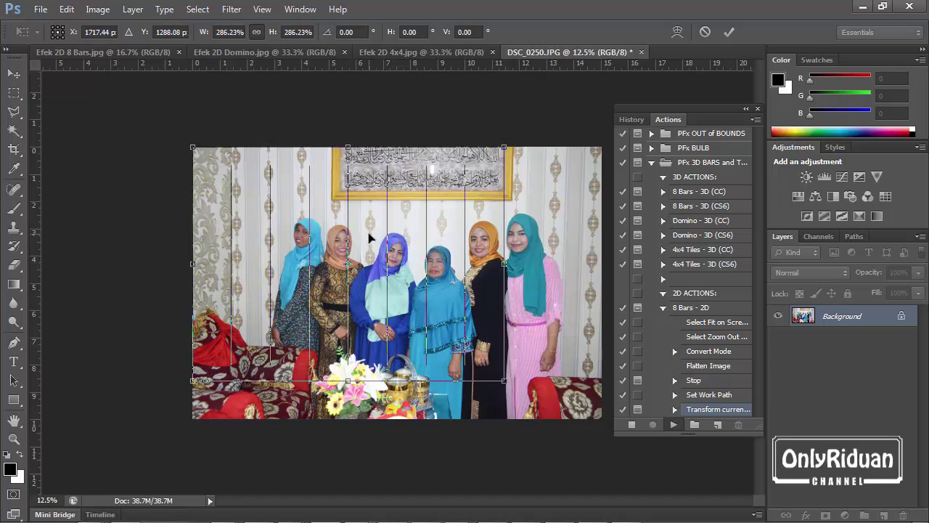
drag(369, 237, 429, 280)
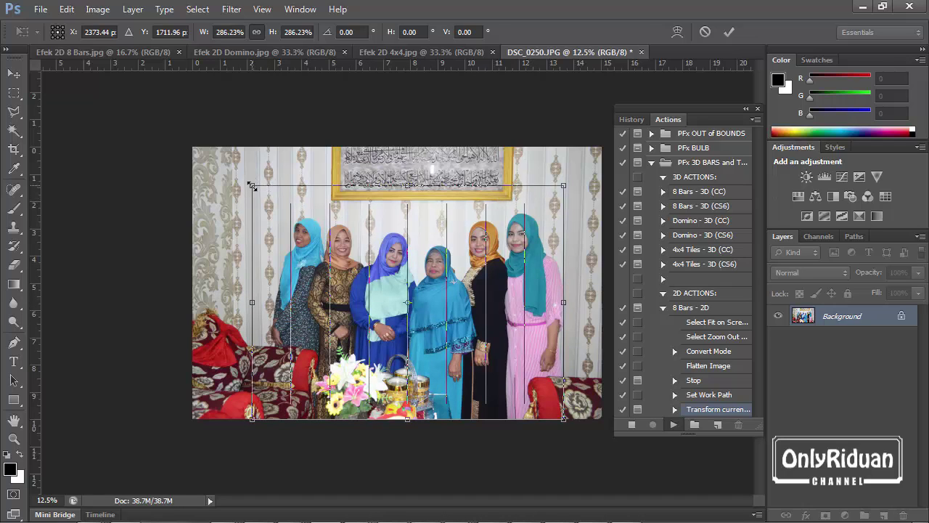
drag(252, 187, 260, 192)
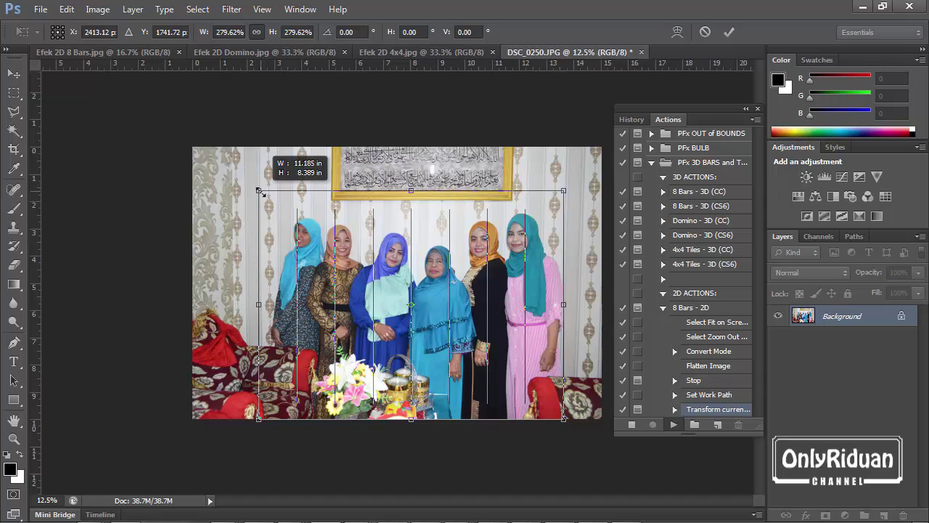
drag(260, 192, 260, 192)
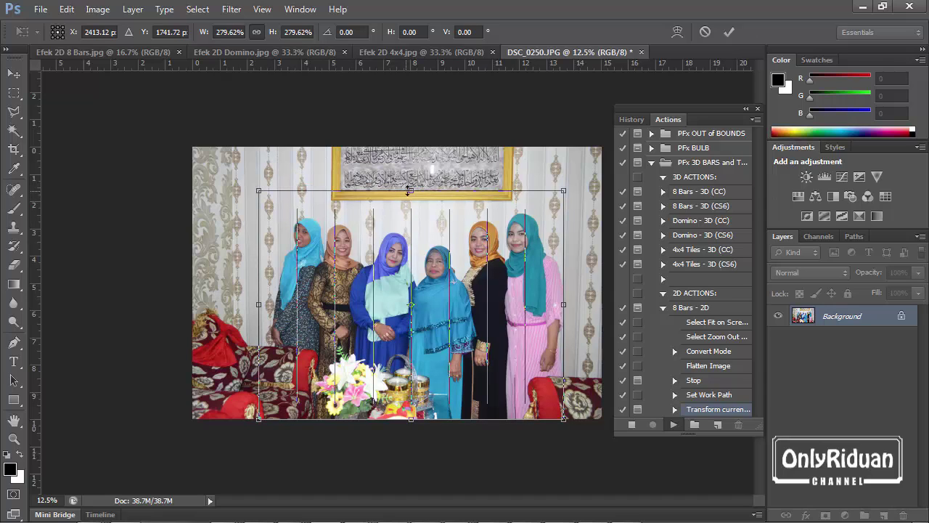
drag(411, 190, 410, 199)
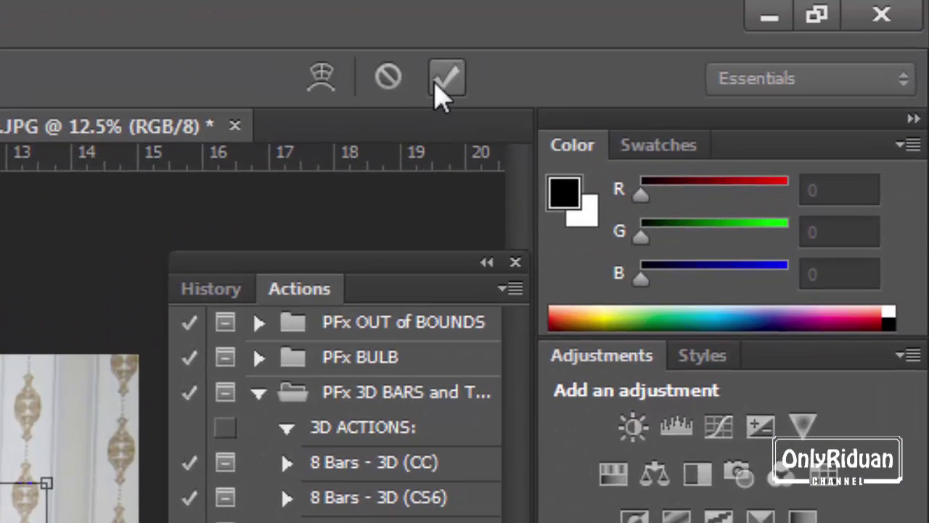
click(442, 79)
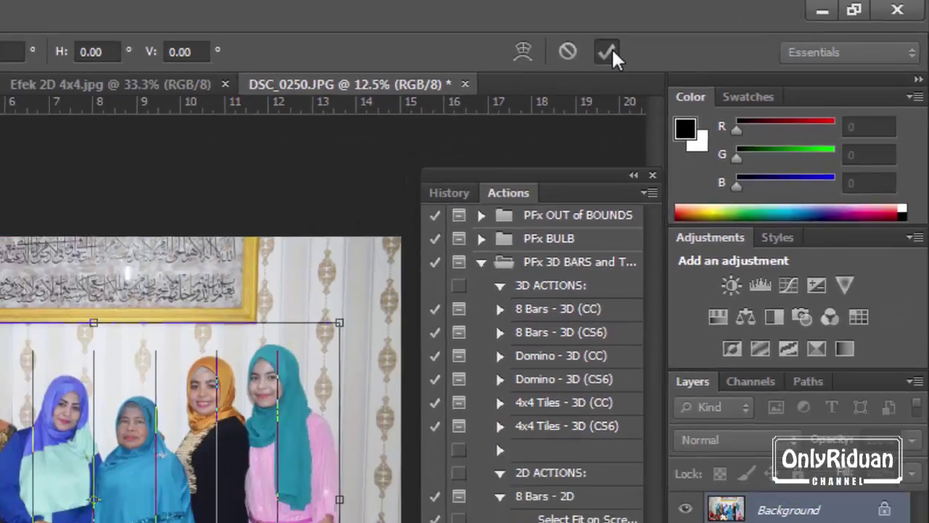
Step: Commit the crop area and move the 'Blur the shadow to preference' message off the image
click(607, 50)
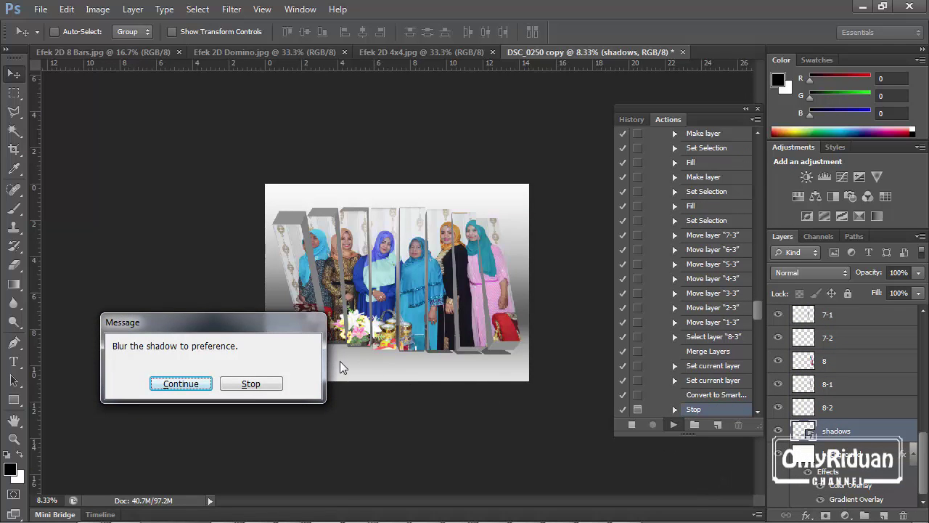
drag(256, 329, 333, 384)
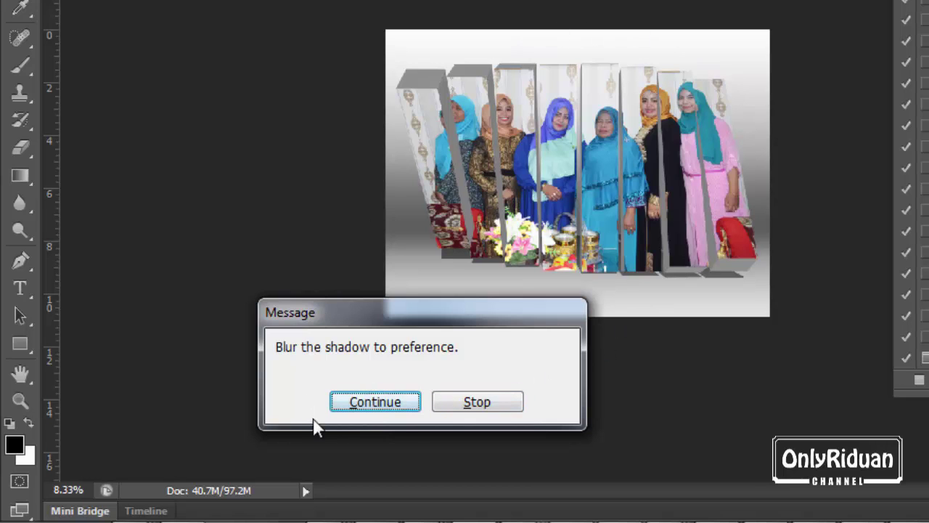
Step: Continue the action and blur the shadow with a Gaussian Blur radius of about 30.5 pixels
click(371, 405)
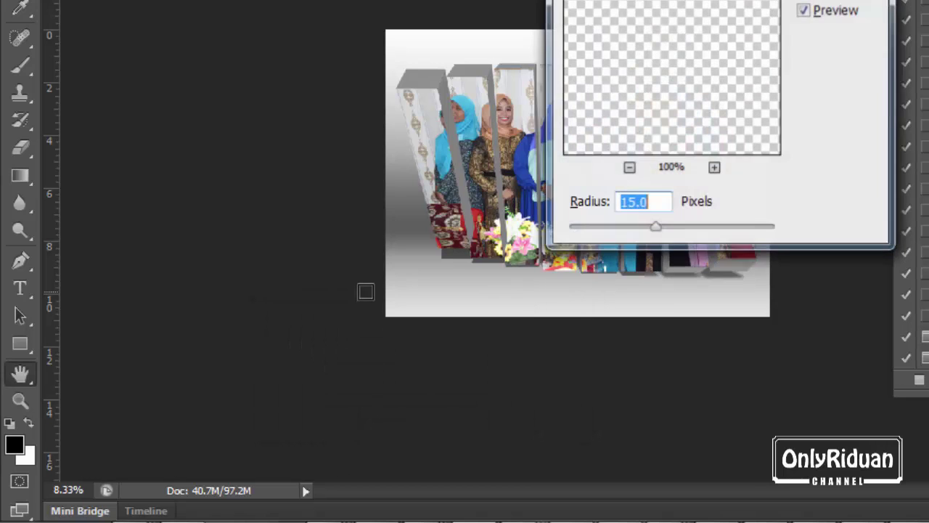
drag(667, 1, 164, 23)
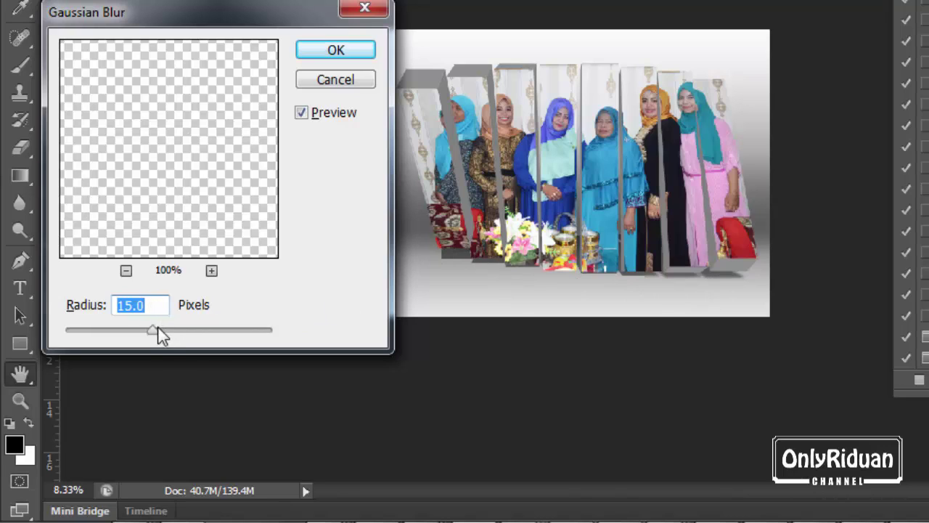
drag(152, 330, 161, 330)
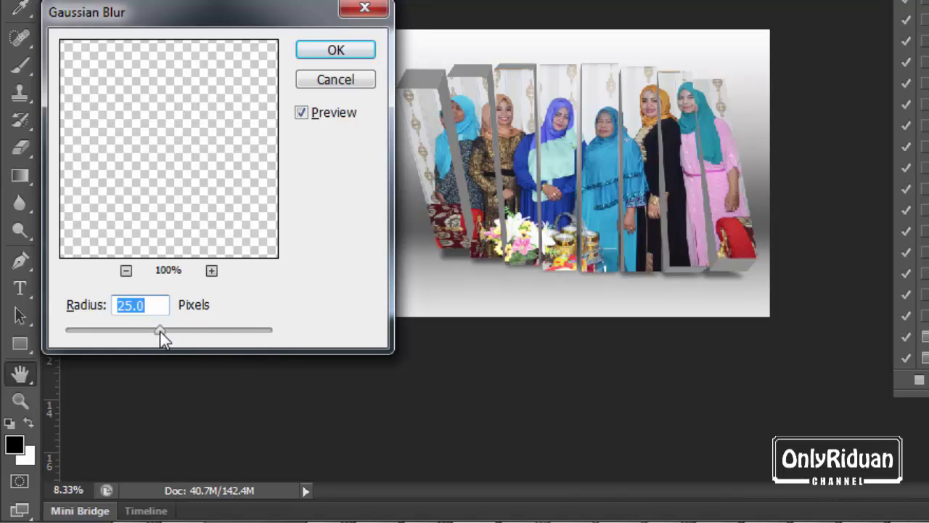
drag(161, 331, 164, 332)
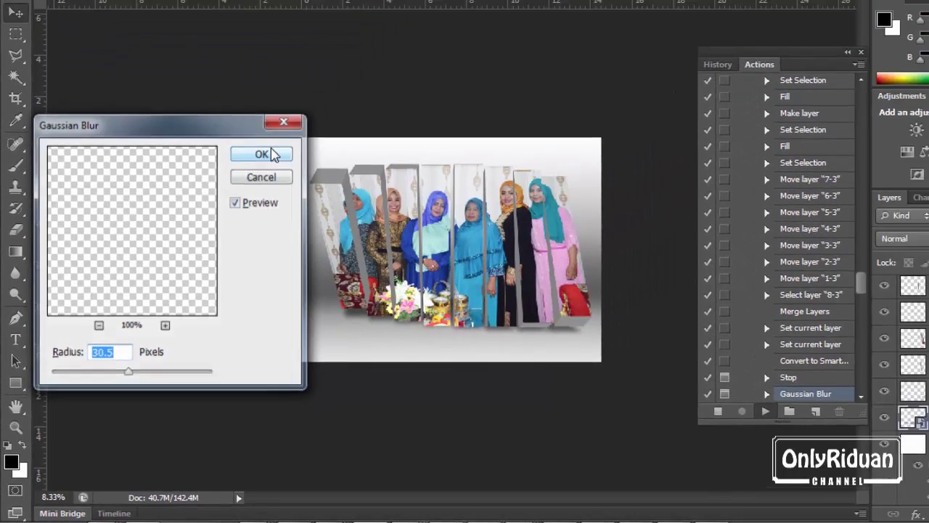
click(261, 154)
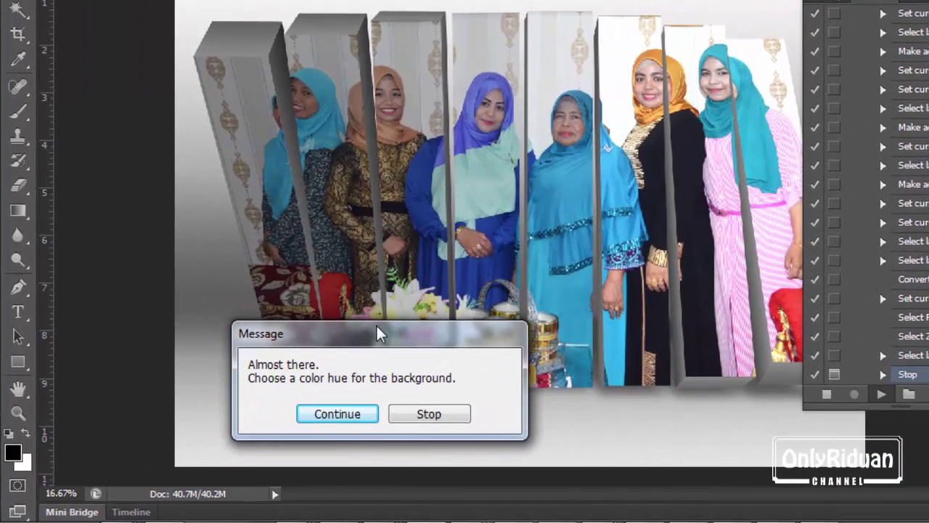
Step: Shift the background Hue to teal in Hue/Saturation, apply it, and stop at the Ready message
mouse_move(377, 330)
mouse_down()
mouse_move(615, 352)
mouse_move(630, 368)
mouse_up()
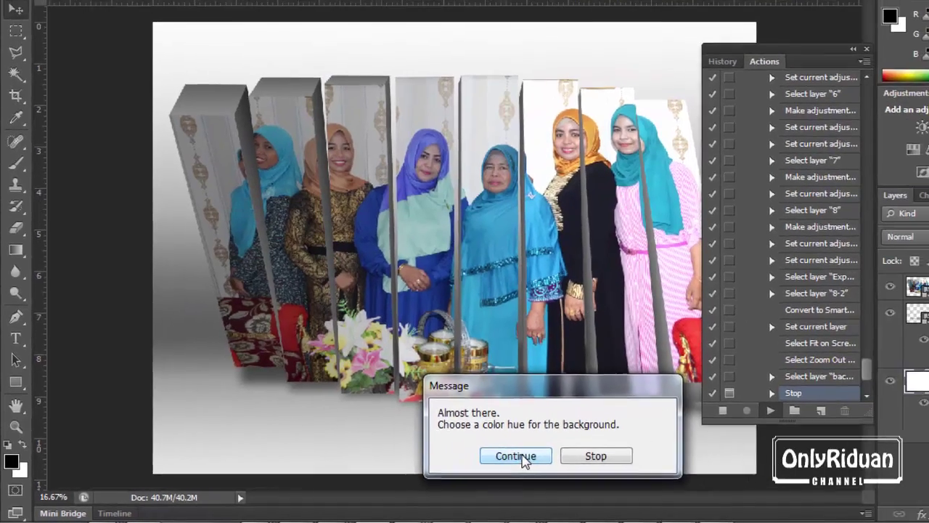
click(523, 457)
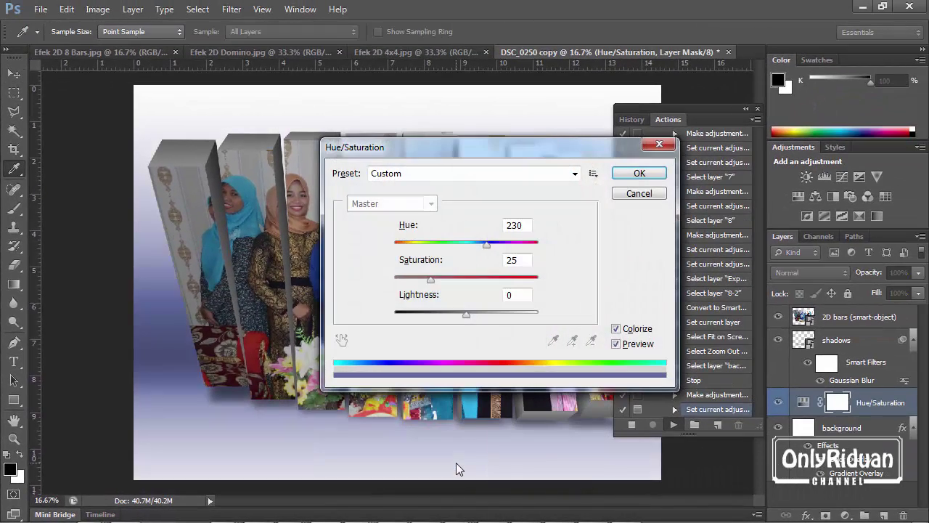
drag(458, 148, 518, 159)
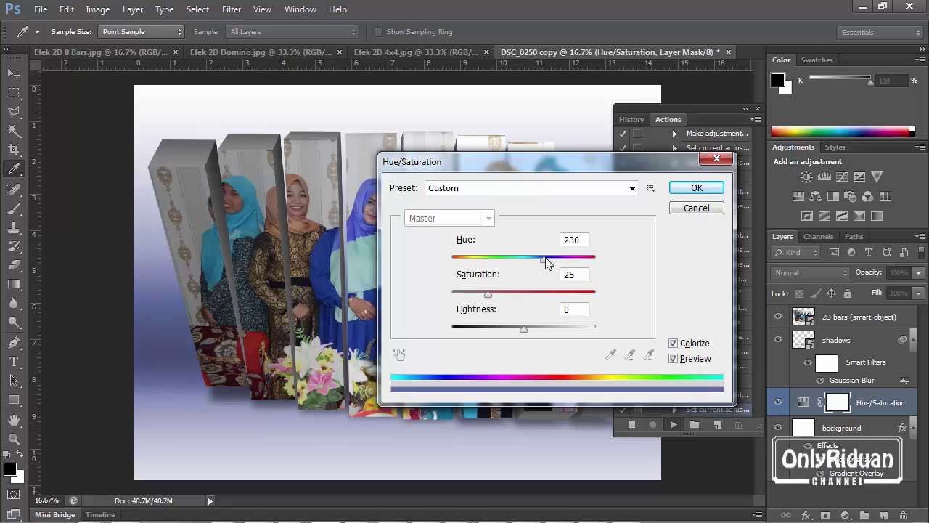
drag(544, 257, 502, 260)
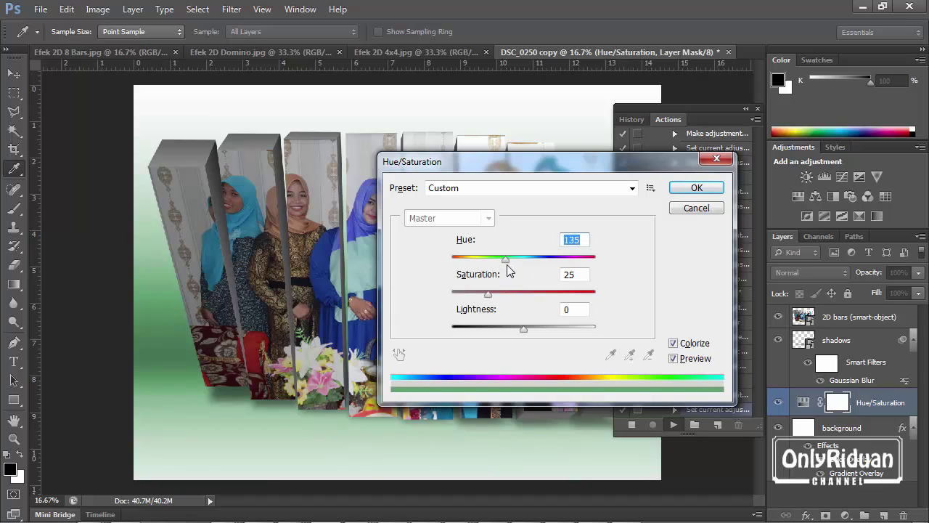
drag(506, 260, 525, 269)
click(696, 188)
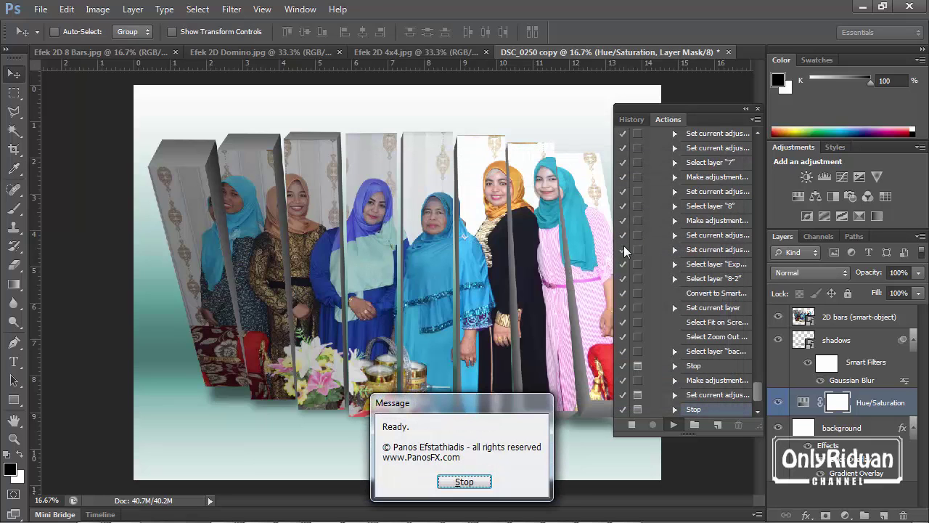
click(465, 482)
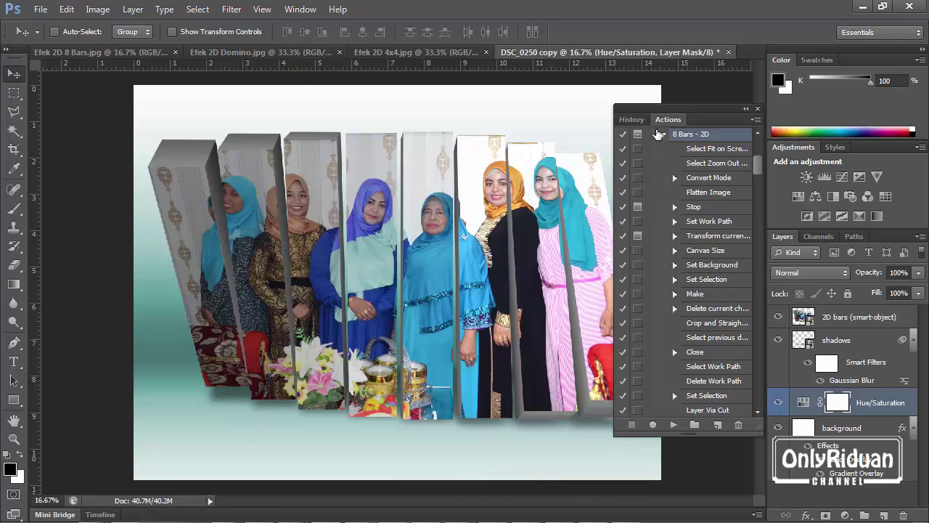
drag(657, 112, 712, 116)
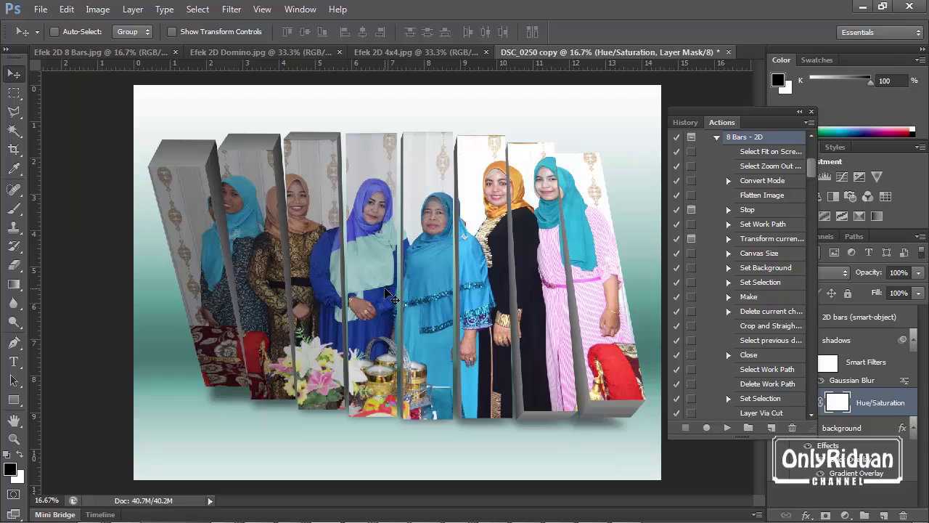
Step: Compare the Efek 2D Domino example with the finished 8-bar photo
click(237, 53)
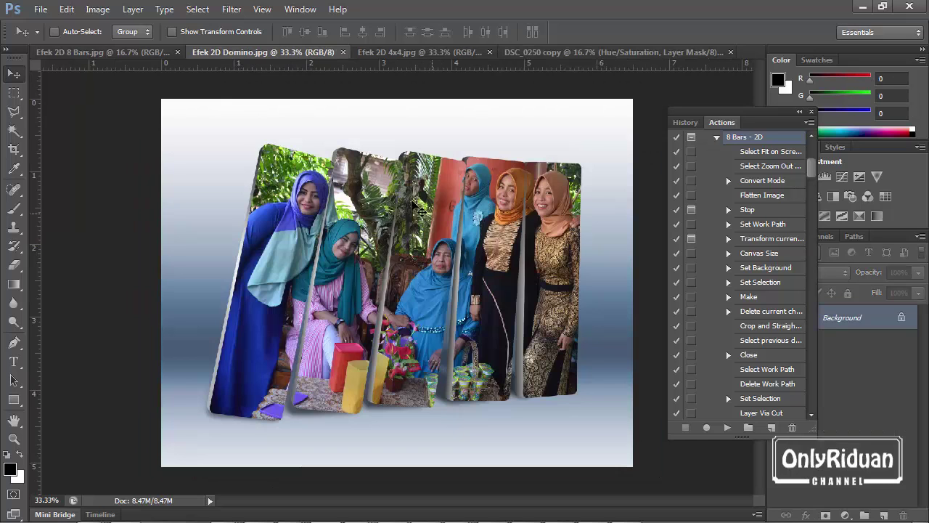
click(550, 53)
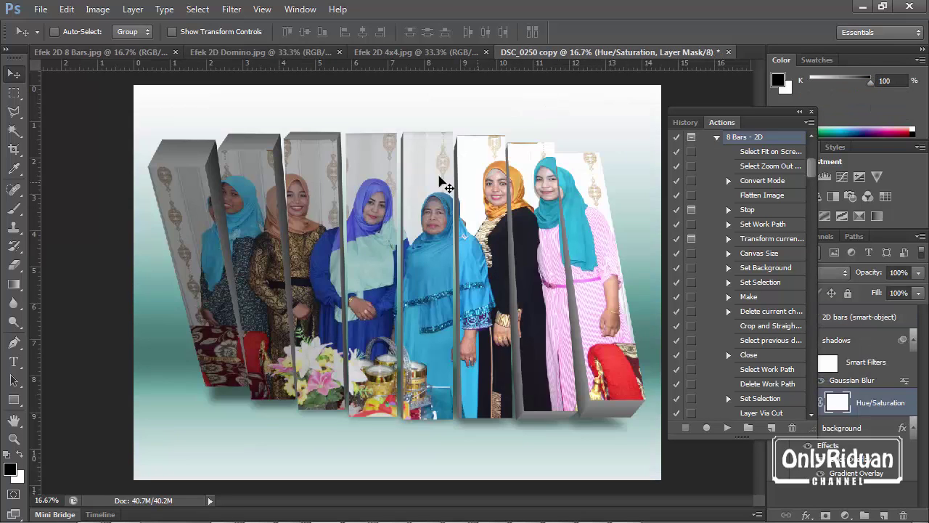
click(270, 54)
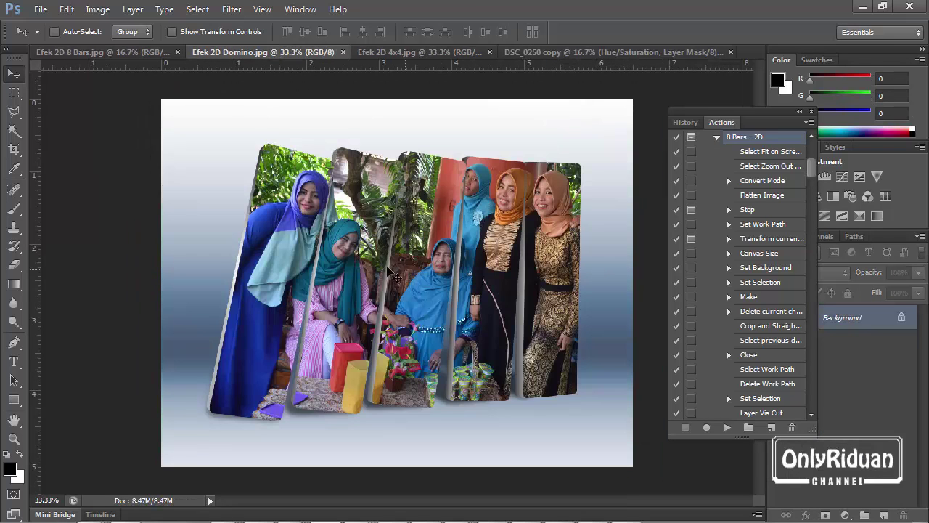
Step: Open the photo DSC_0262.JPG from the Album folder
click(41, 8)
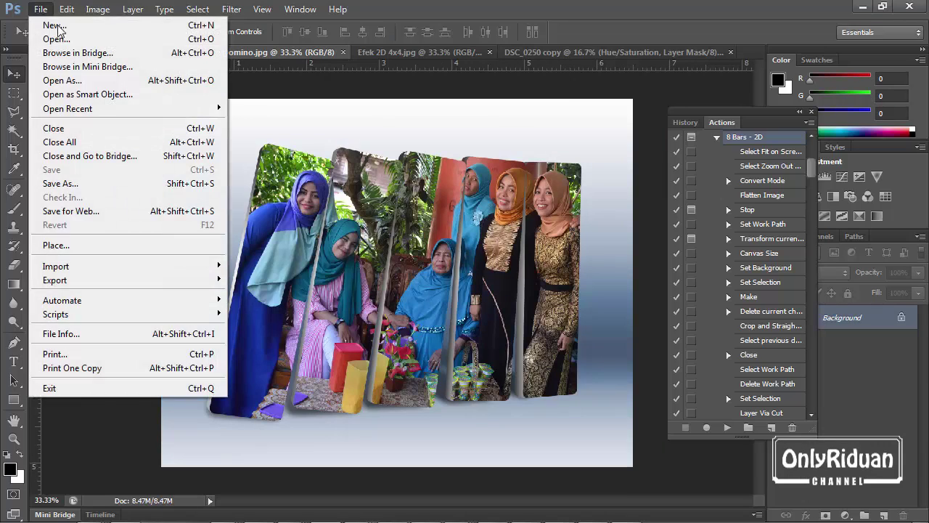
click(47, 37)
click(279, 108)
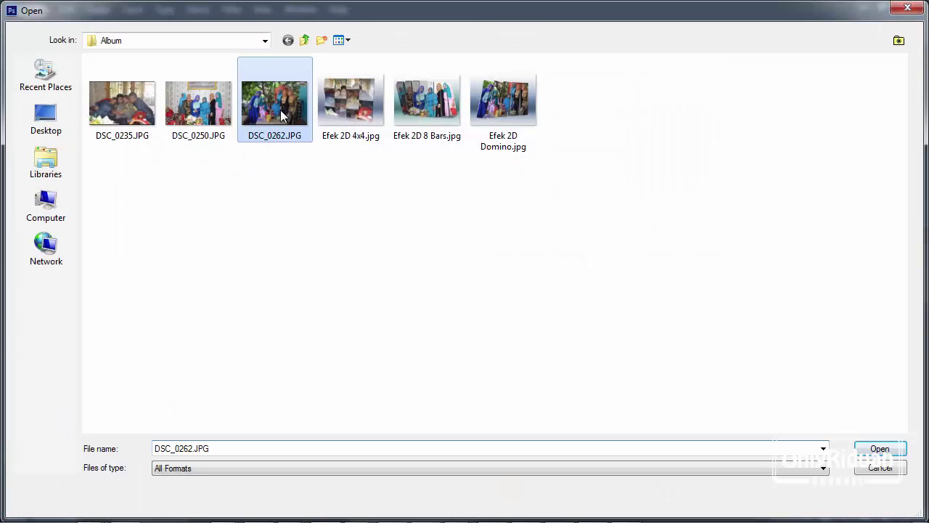
click(864, 453)
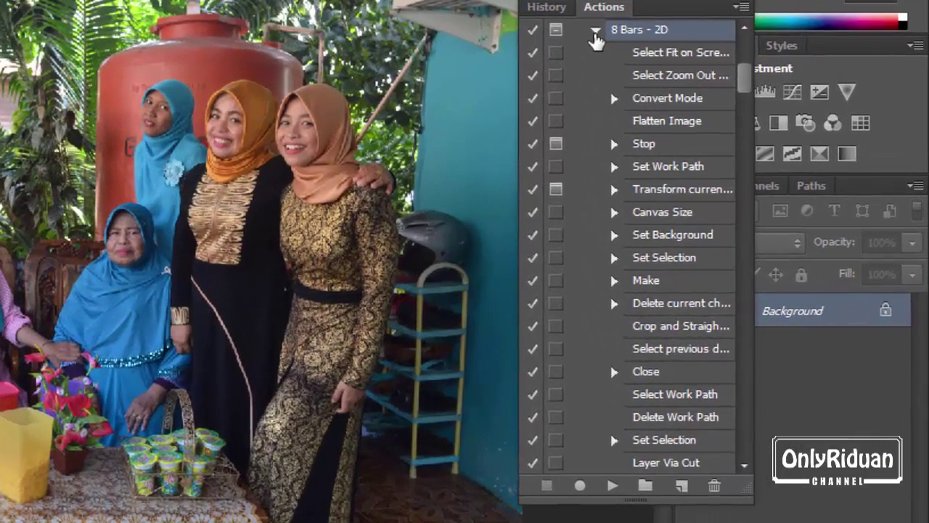
Step: Collapse 8 Bars - 2D, select the Domino - 2D action, and play it
click(594, 31)
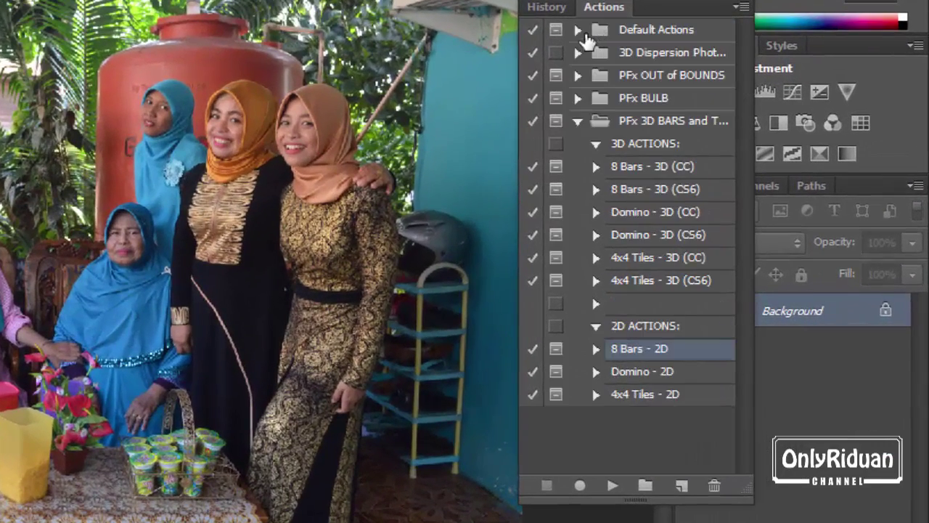
click(595, 372)
click(635, 376)
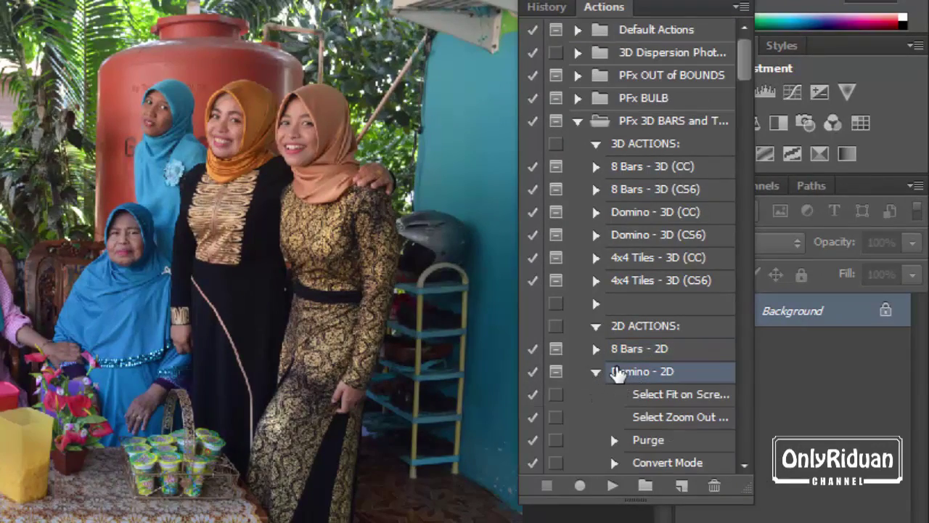
click(612, 485)
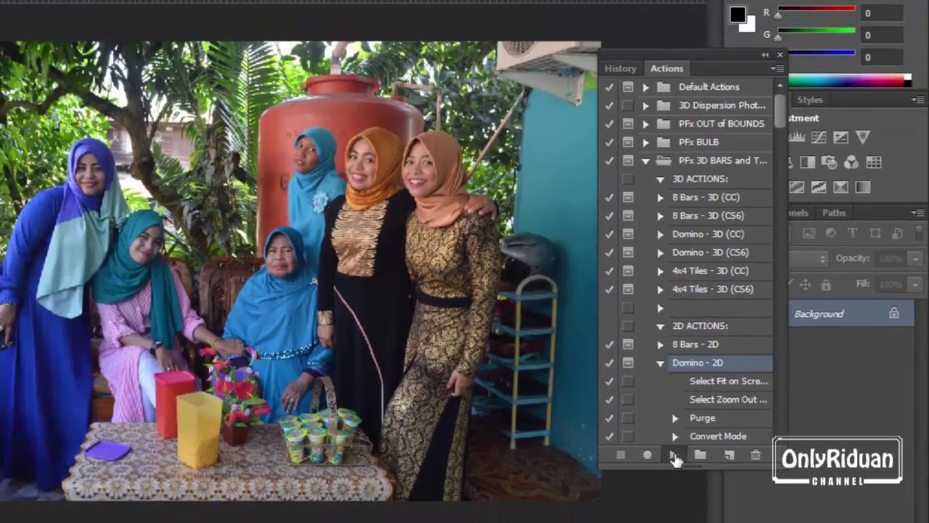
click(675, 456)
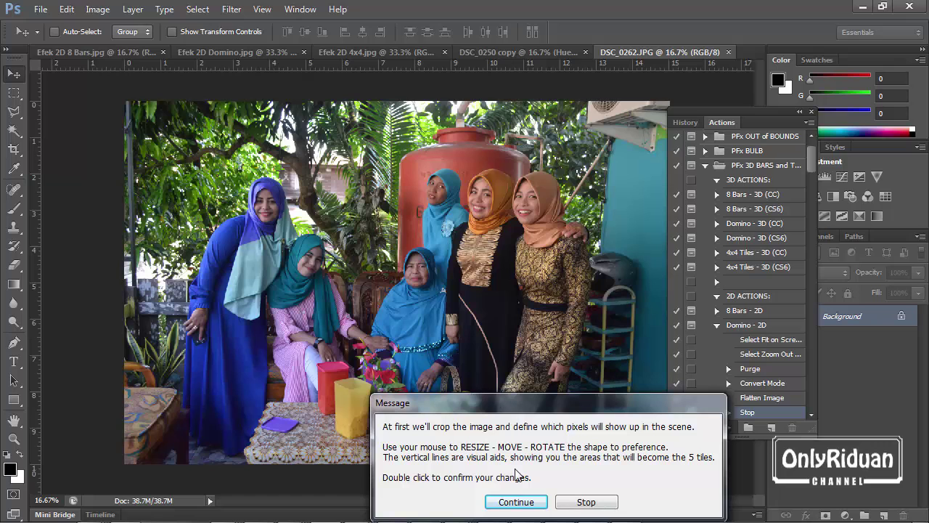
Step: Continue the action, enlarge and move the tile frame over the whole group, and commit it
click(514, 502)
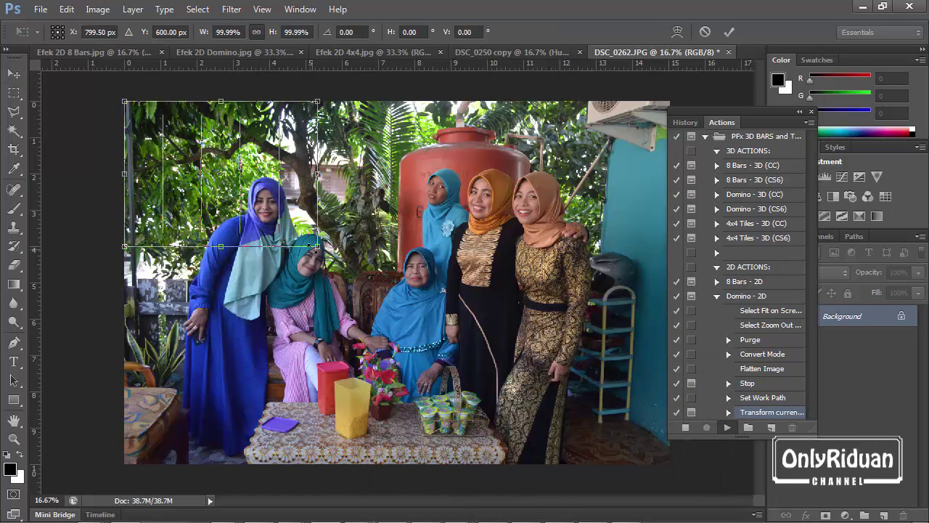
drag(315, 248, 467, 368)
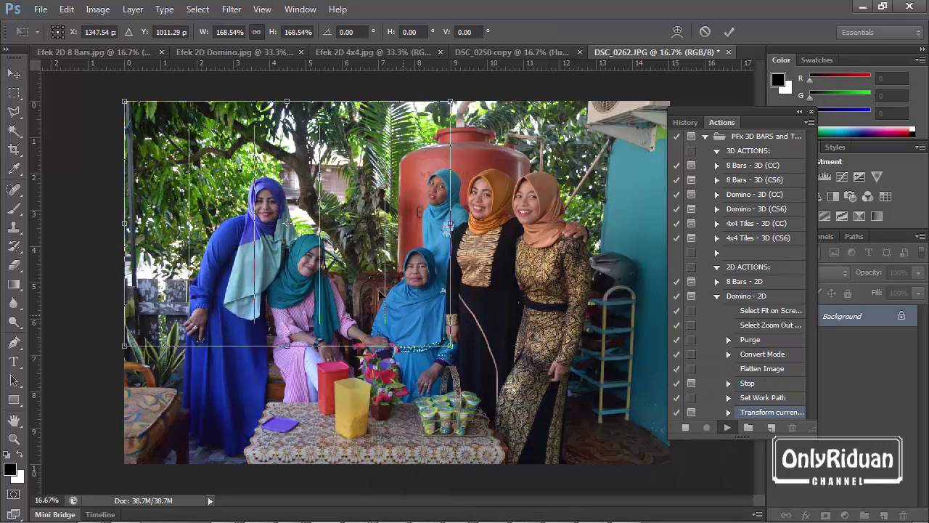
drag(350, 247, 422, 291)
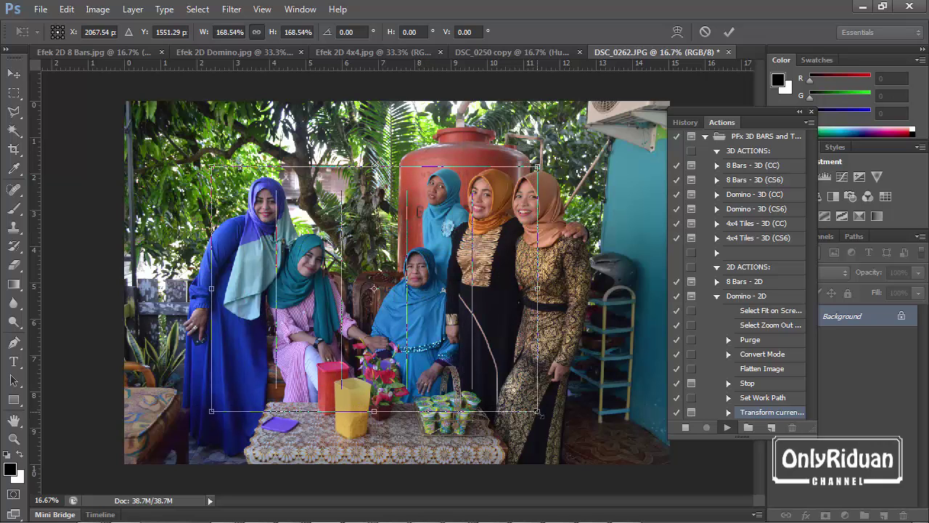
drag(538, 412, 578, 442)
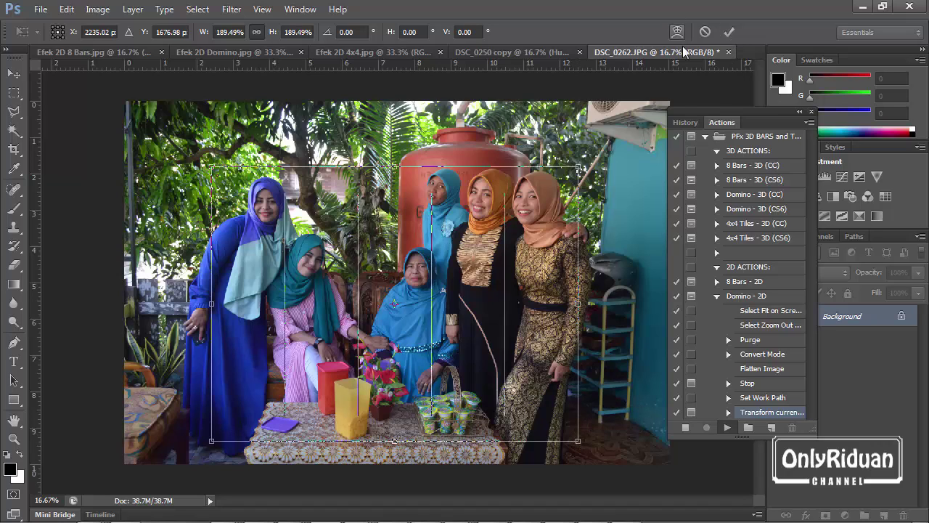
click(733, 31)
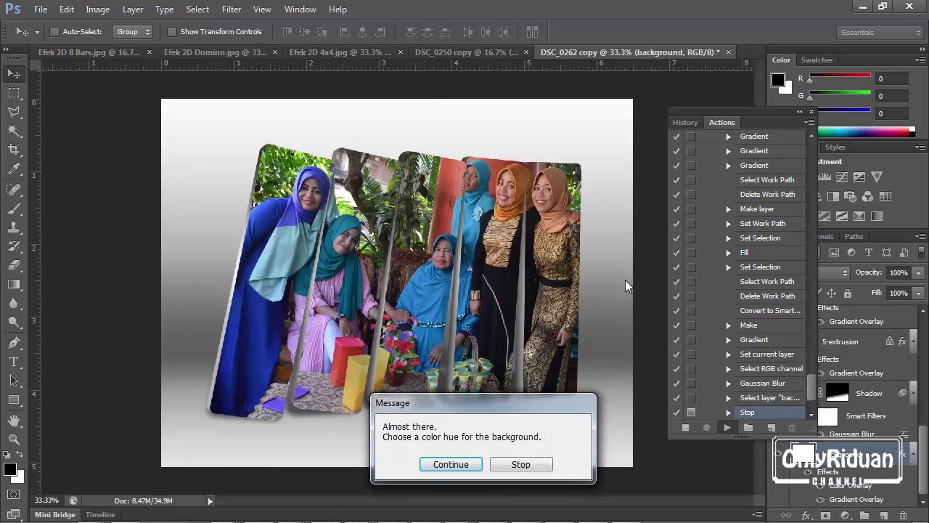
Step: Set the background Hue to 185 for a teal tint, apply it, and stop at the Ready message
drag(505, 397, 572, 404)
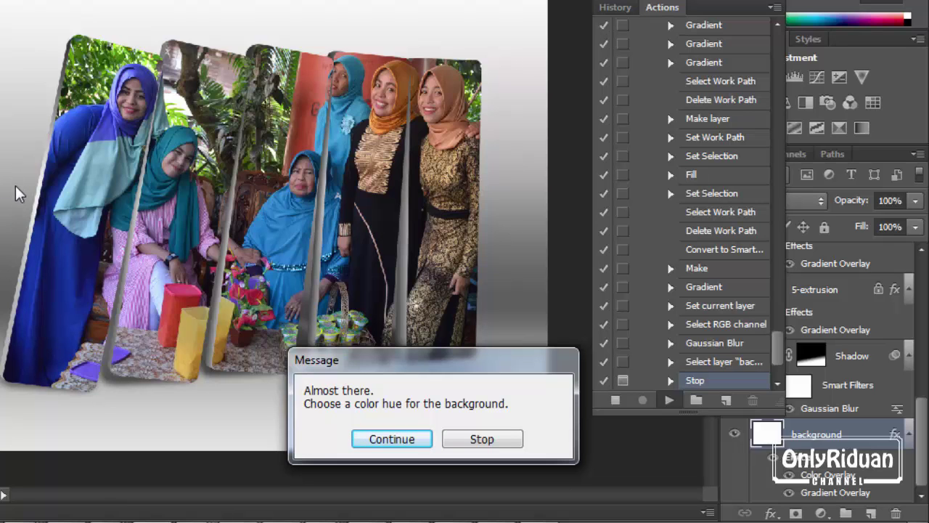
click(388, 439)
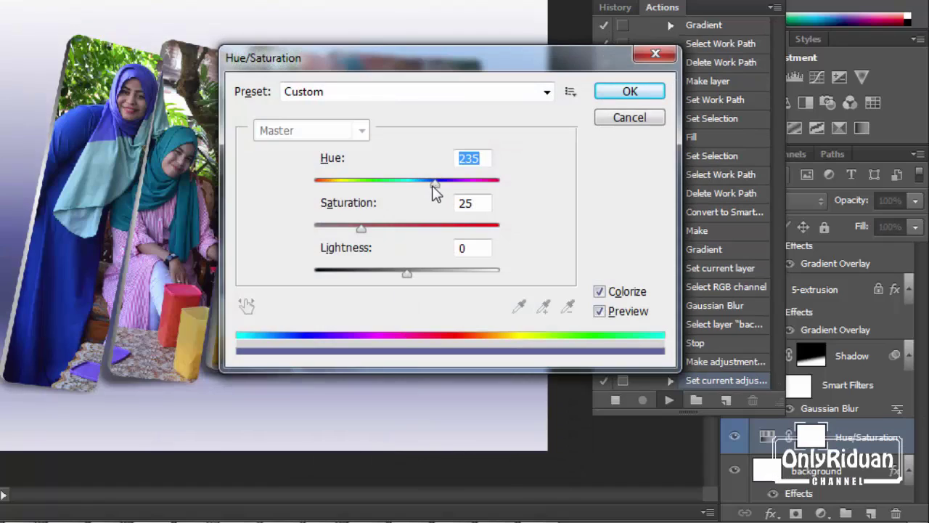
drag(435, 186, 411, 185)
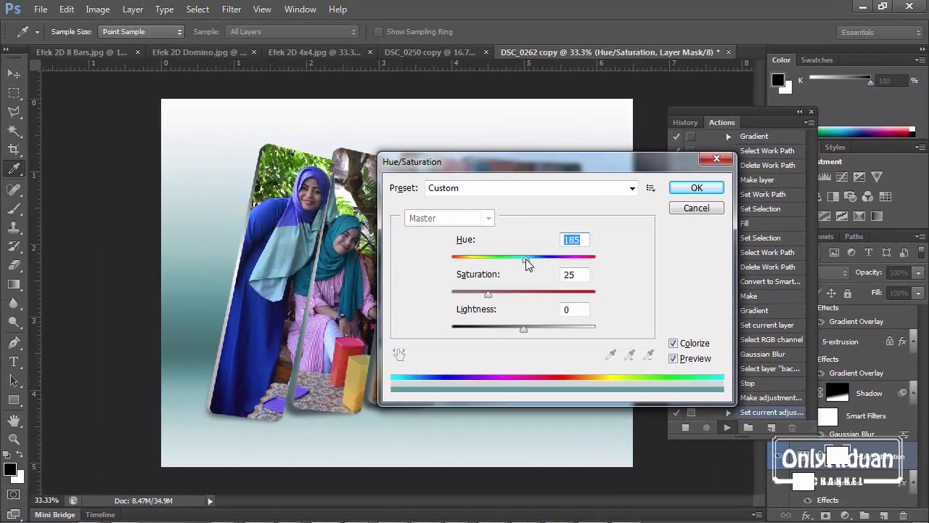
click(706, 187)
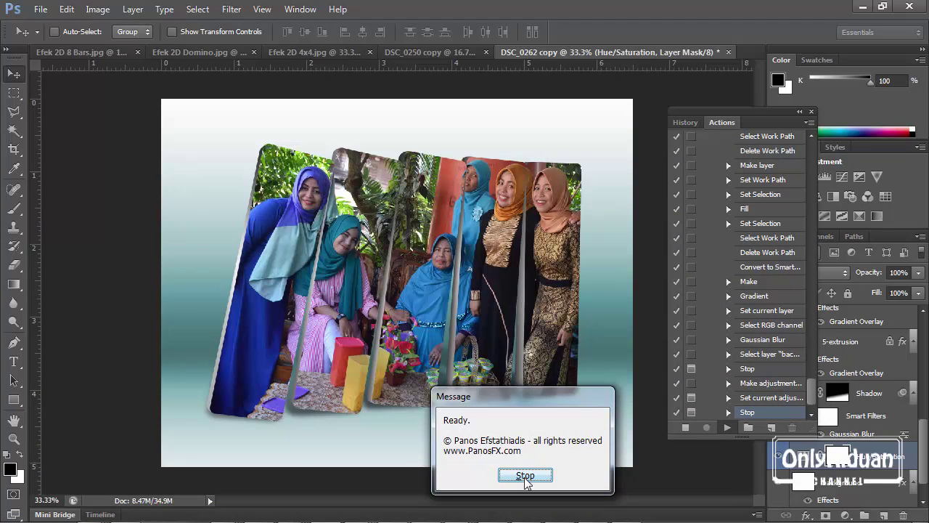
click(527, 479)
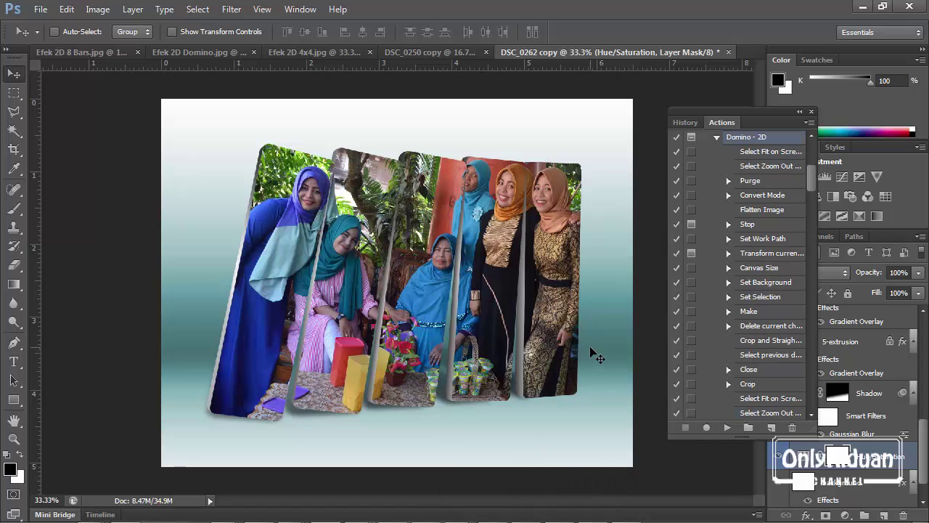
Step: Switch to the Efek 2D 4x4 example and open the photo DSC_0235.JPG
click(320, 53)
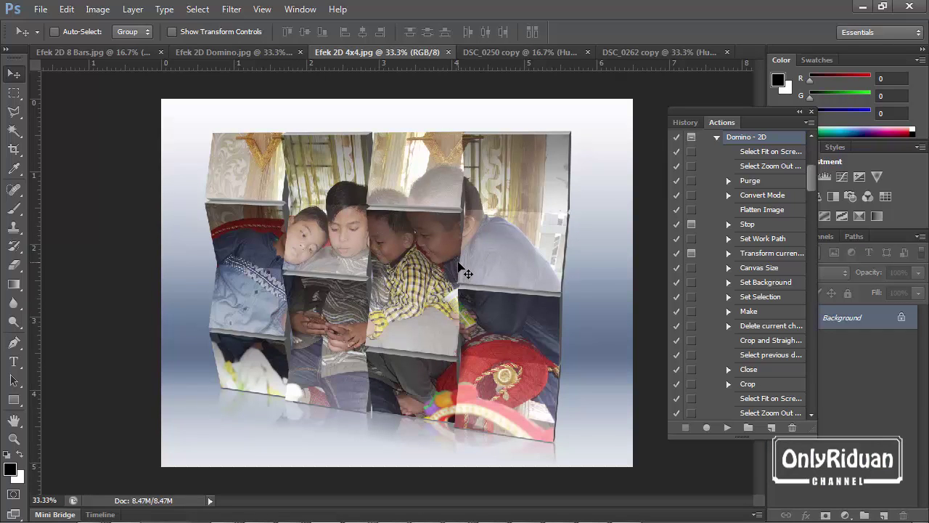
click(41, 9)
click(56, 40)
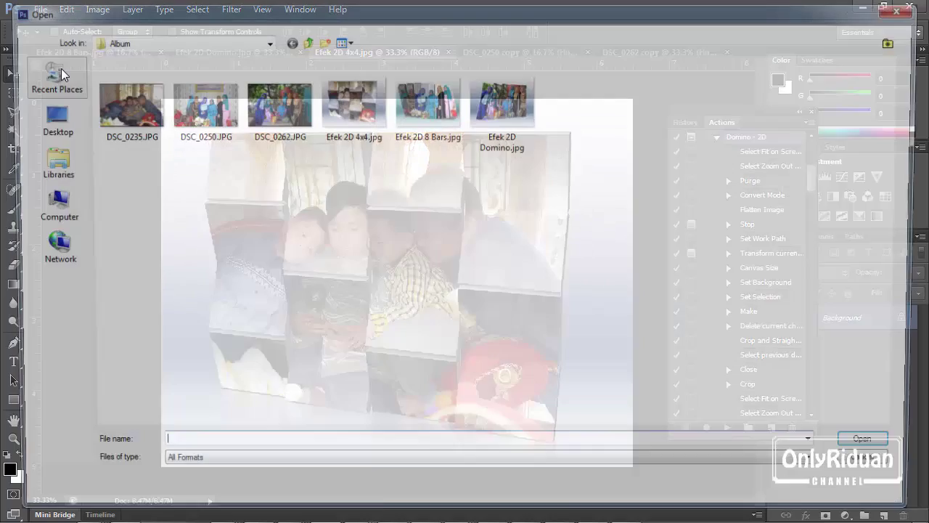
click(138, 120)
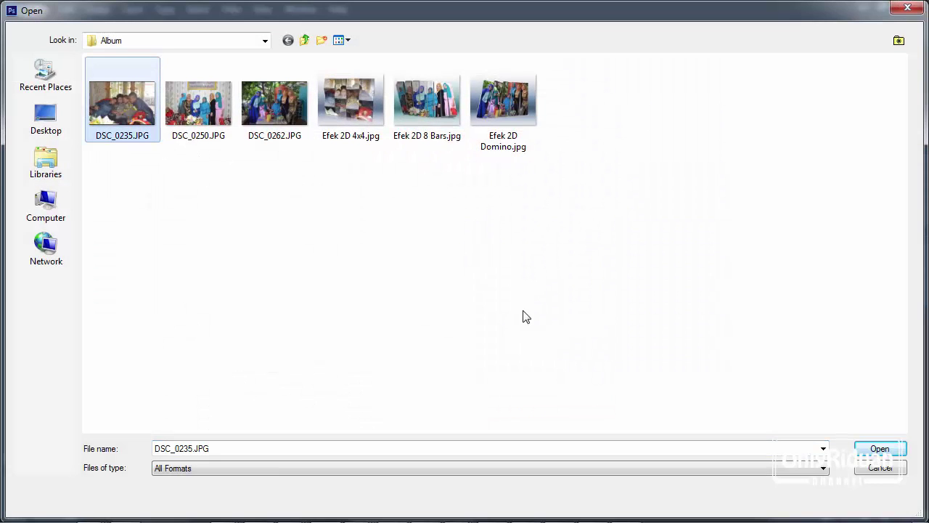
click(880, 449)
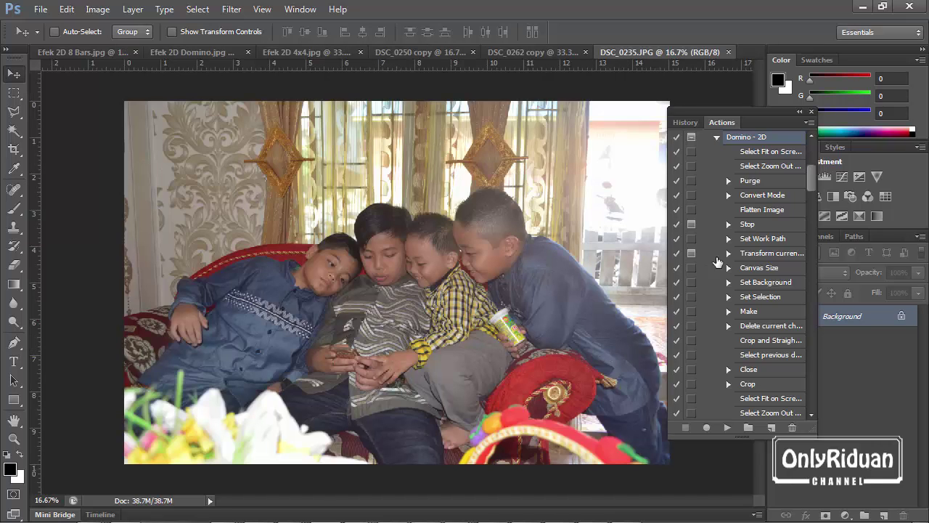
Step: Collapse Domino - 2D, select the 4x4 Tiles - 2D action, and play it
click(718, 138)
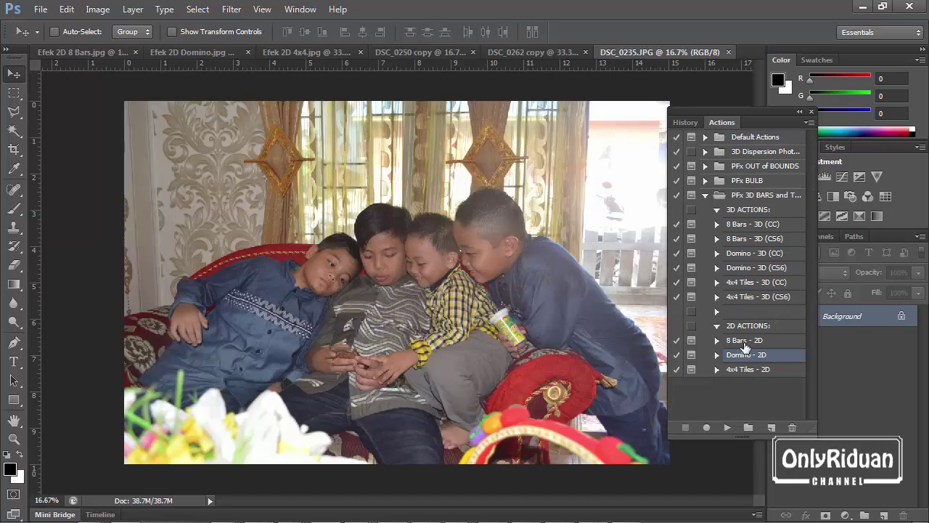
click(736, 372)
click(718, 369)
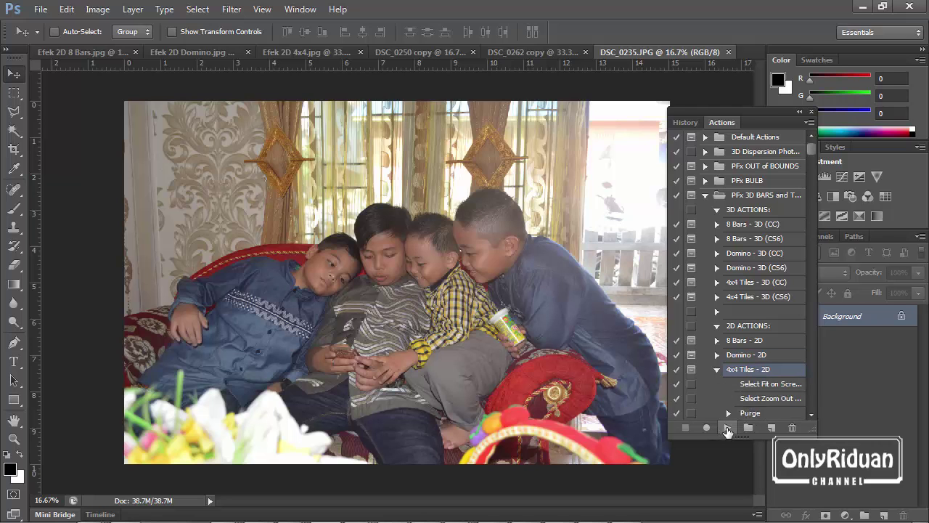
click(729, 428)
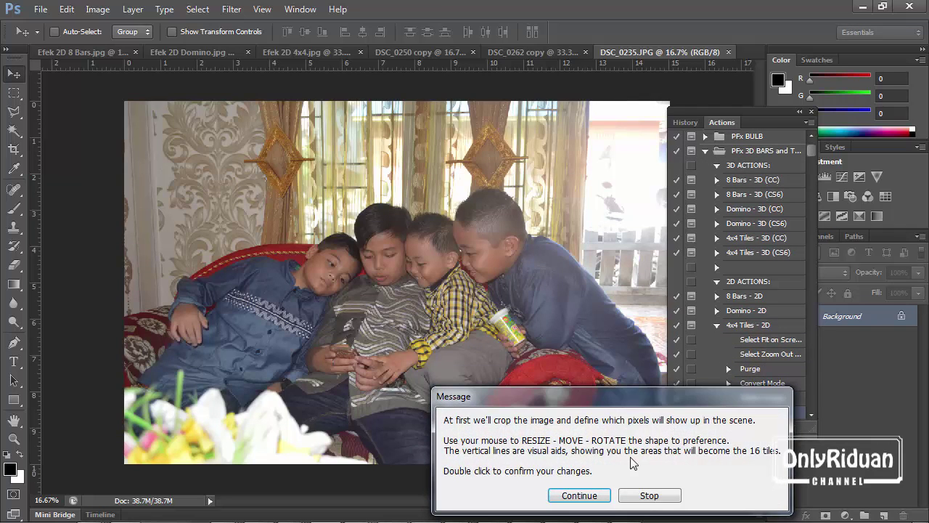
Step: Scale the tile frame to about 189% over the four boys, centre it, and commit
click(579, 496)
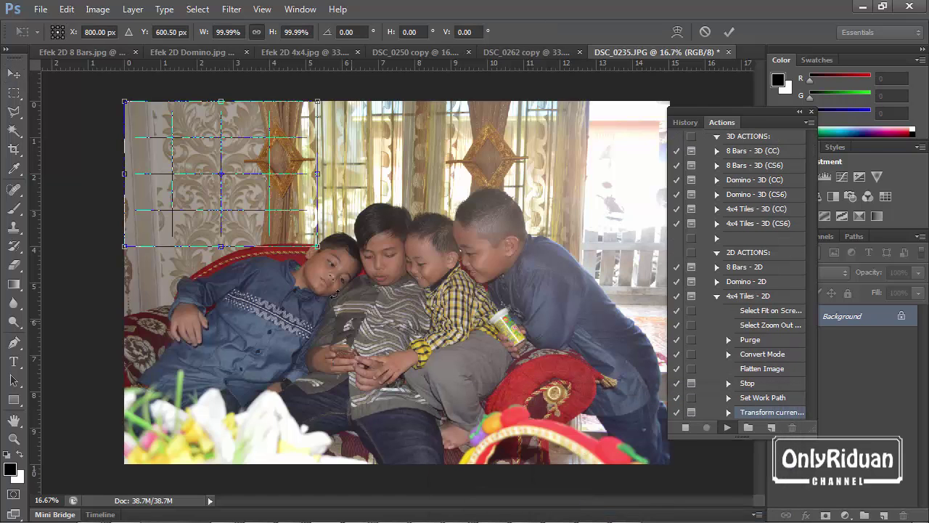
drag(317, 246, 492, 381)
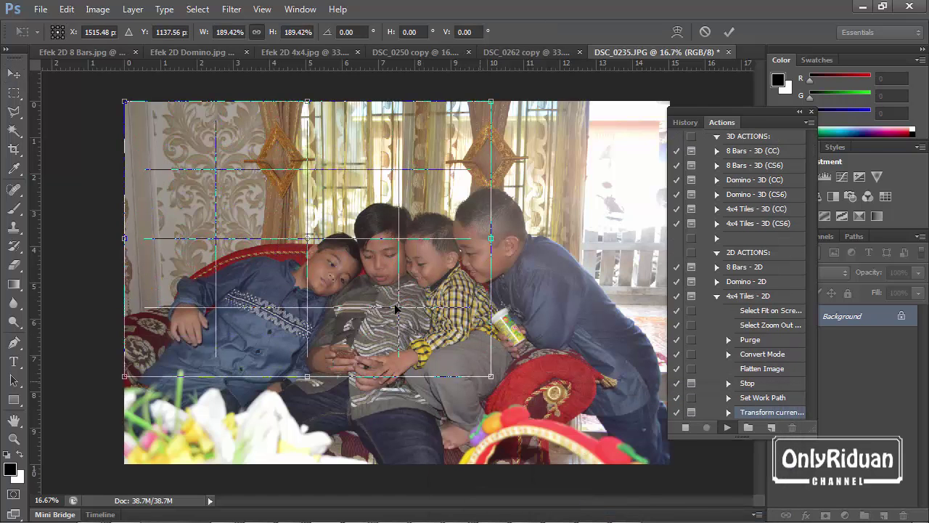
mouse_move(363, 237)
mouse_down()
mouse_move(445, 307)
mouse_move(452, 301)
mouse_up()
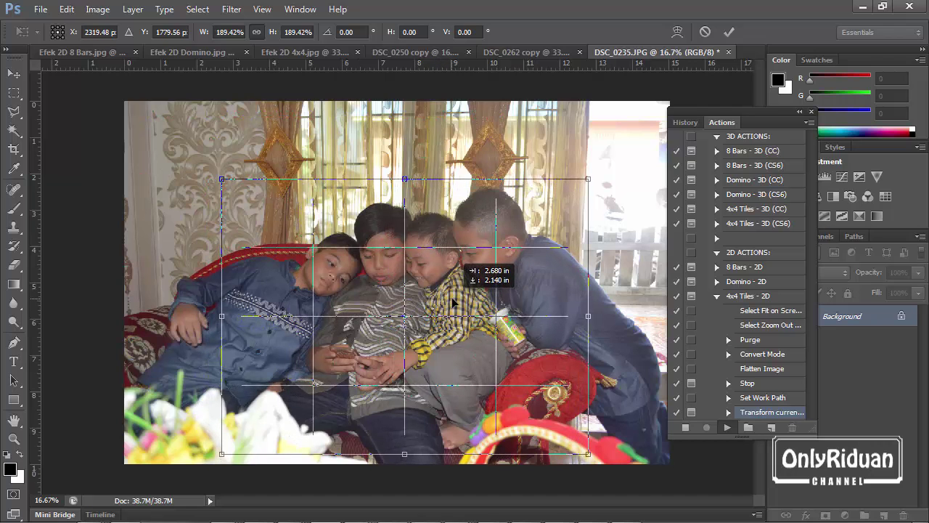
drag(452, 301, 453, 297)
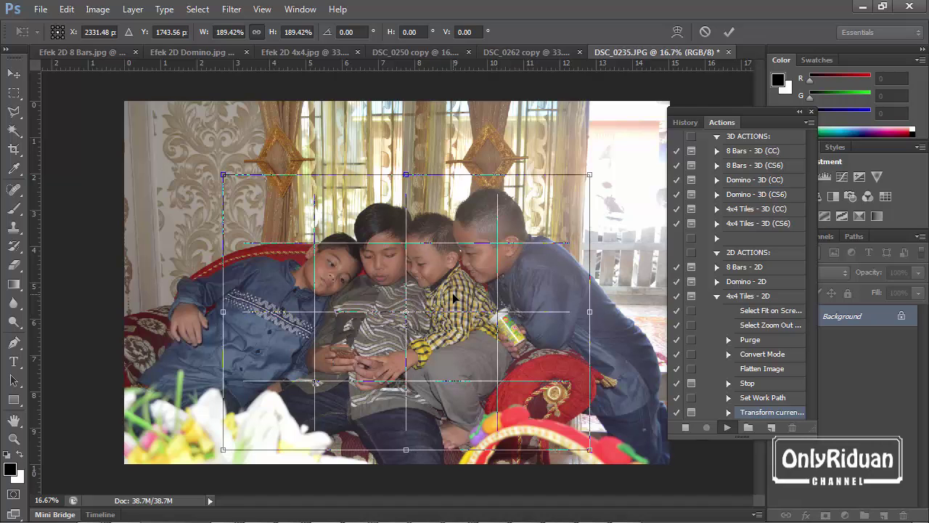
click(729, 33)
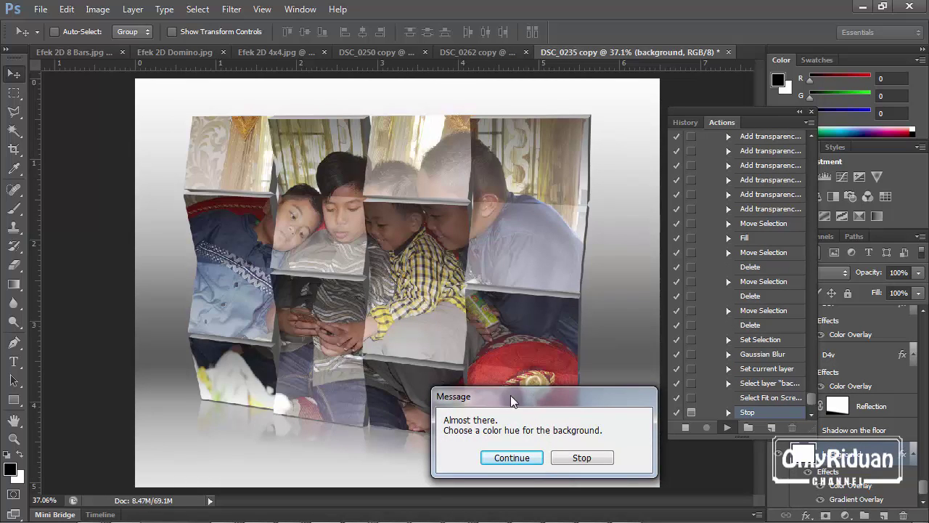
Step: Give the tiles' gradient background a green tint with Hue 124, then dismiss the Ready notice
click(510, 458)
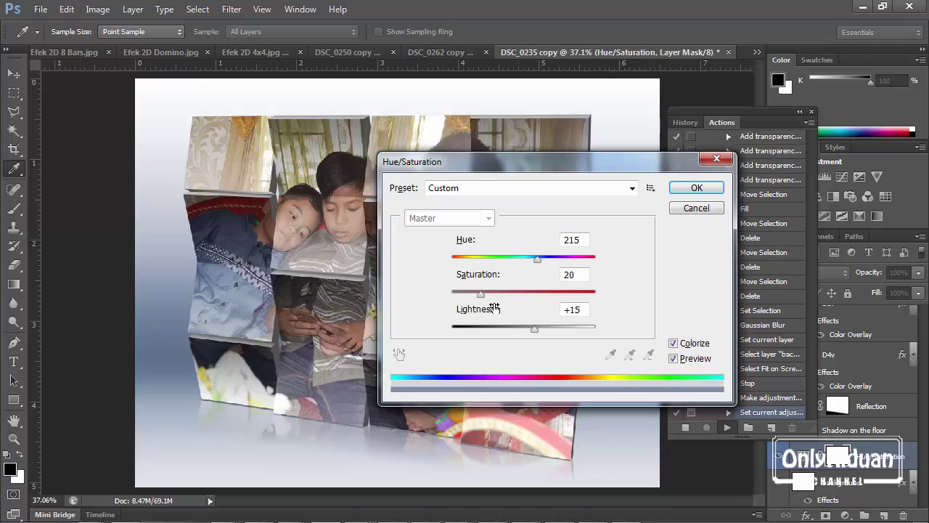
drag(538, 262, 527, 262)
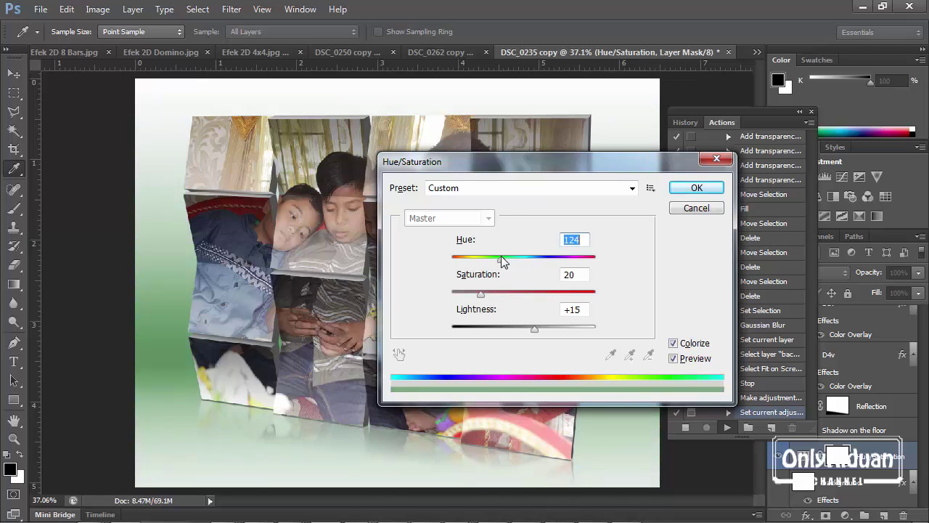
click(694, 188)
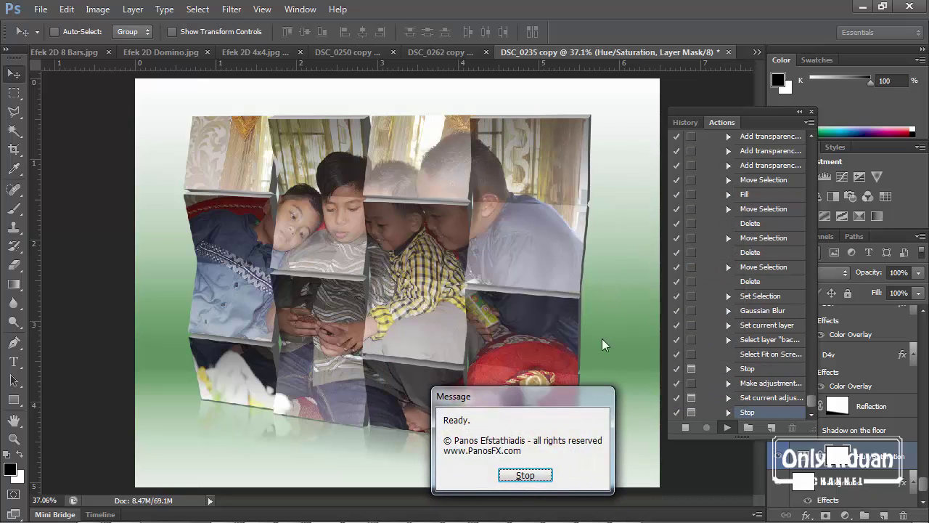
click(534, 474)
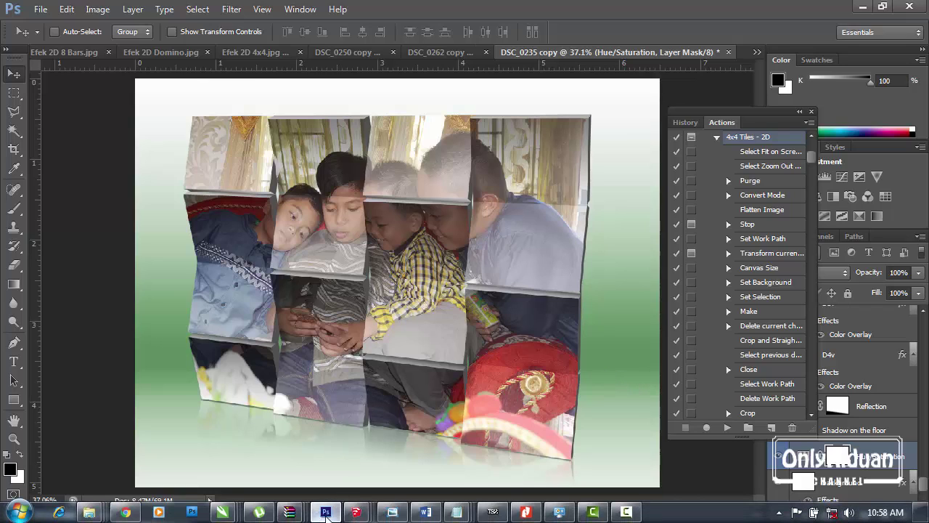
mouse_move(240, 514)
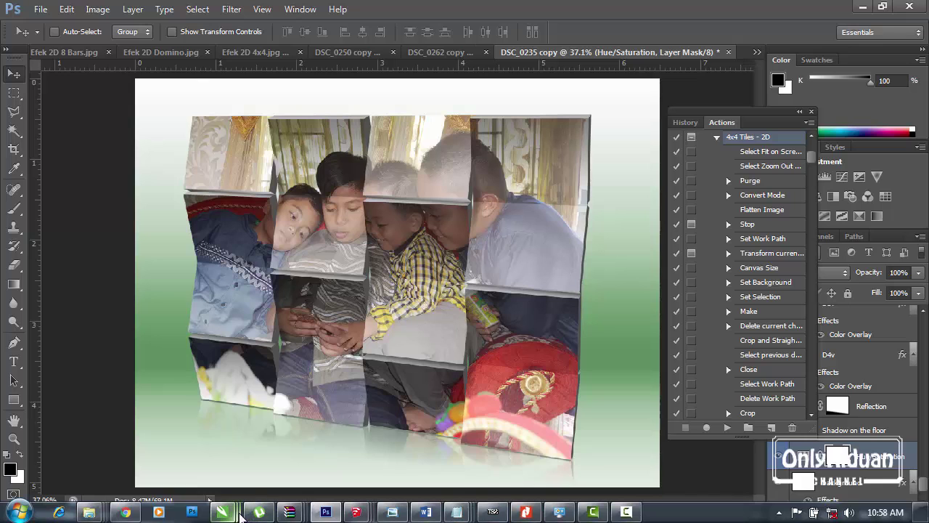
click(123, 512)
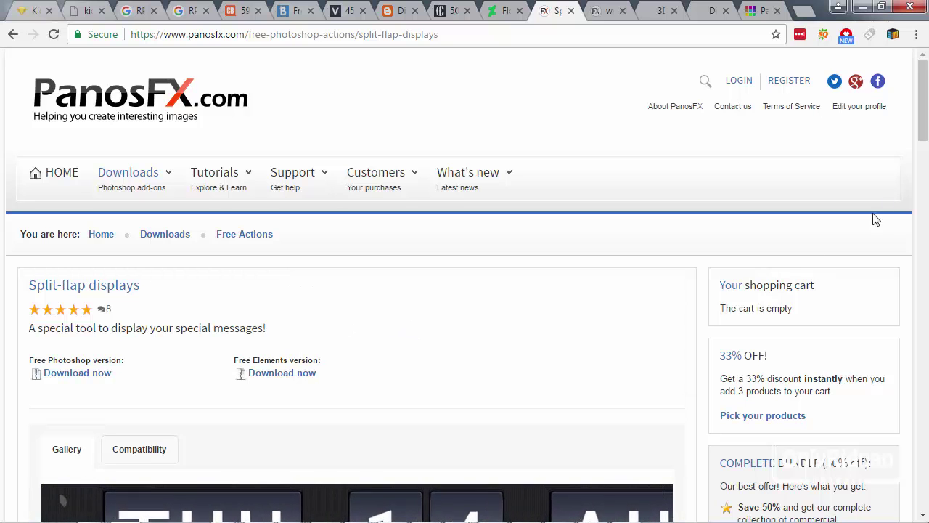
mouse_move(920, 101)
mouse_down()
mouse_move(925, 163)
mouse_move(925, 123)
mouse_up()
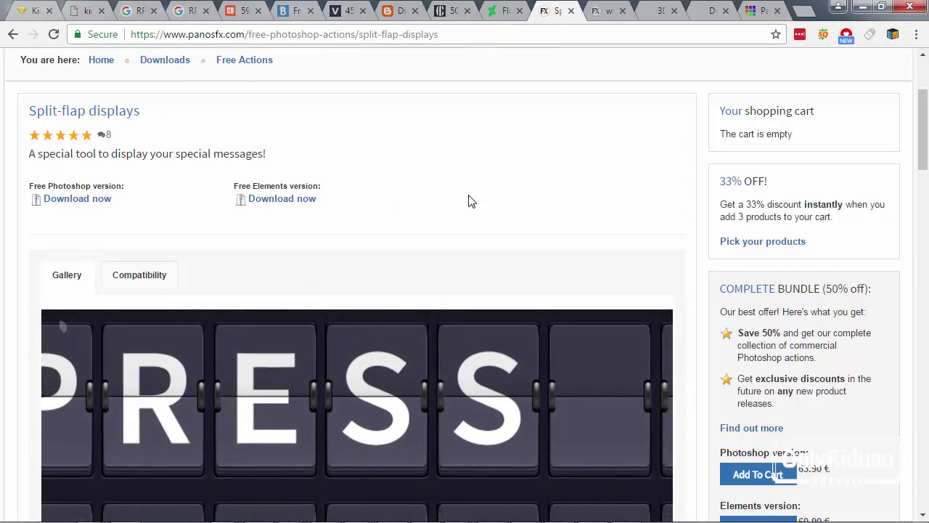
click(861, 7)
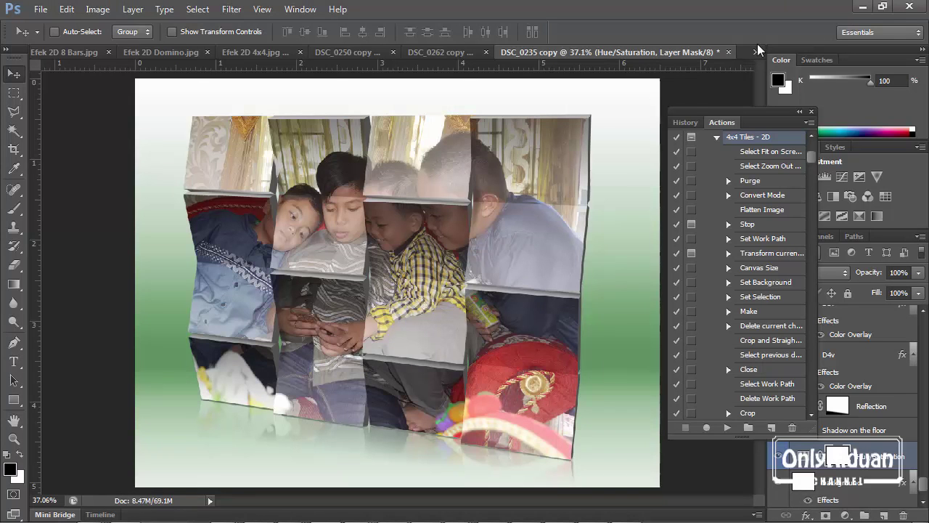
Step: Compare Efek 2D 8 Bars.jpg, Efek 2D Domino.jpg and Efek 2D 4x4.jpg in turn
click(64, 53)
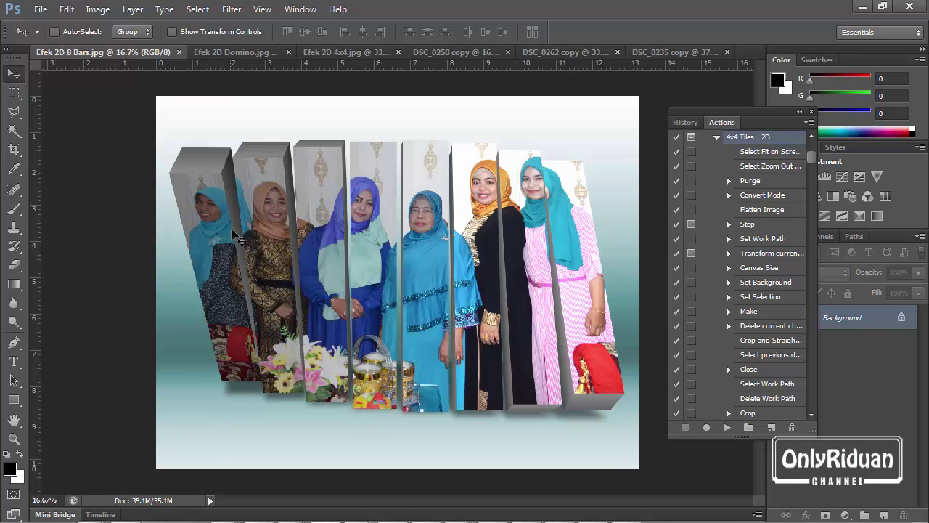
click(236, 55)
click(344, 54)
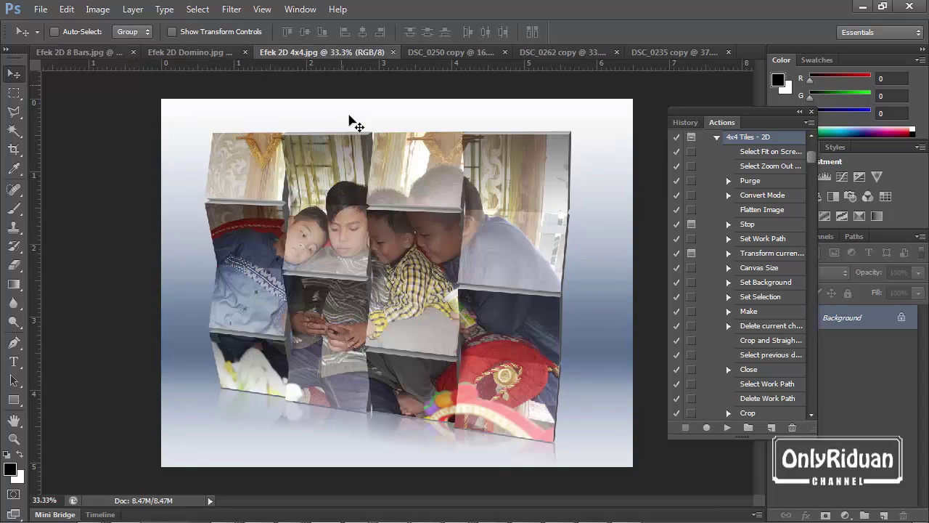